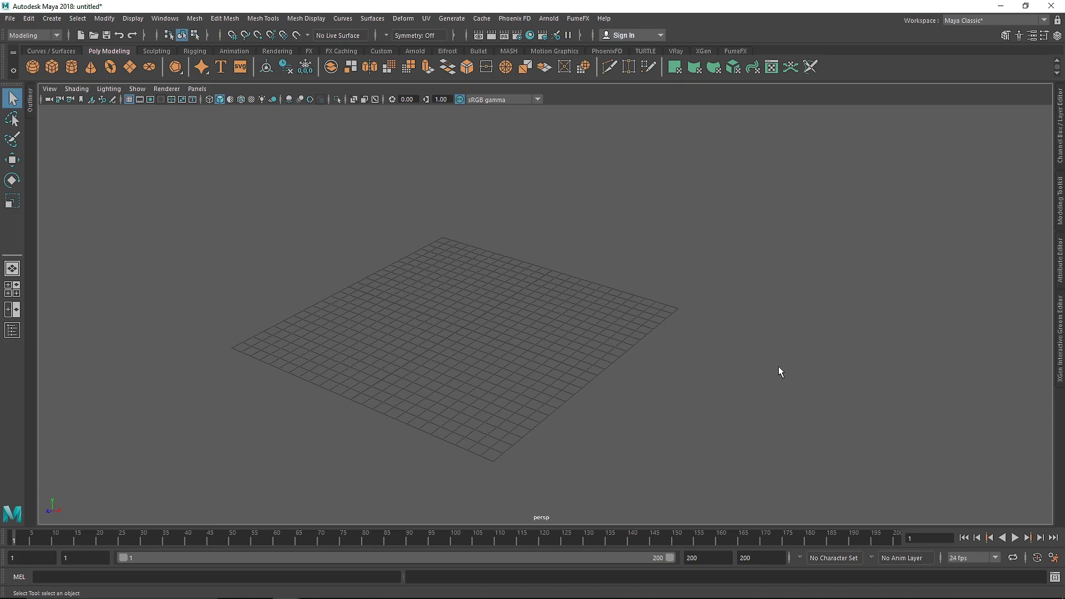
Create a poly plane, scale it to cover the grid and raise it slightly
{"action": "left_click", "coordinate": [110, 67]}
{"action": "key", "text": "r"}
{"action": "left_click_drag", "start_coordinate": [468, 327], "coordinate": [681, 390]}
{"action": "key", "text": "w"}
{"action": "left_click_drag", "start_coordinate": [464, 283], "coordinate": [465, 280]}
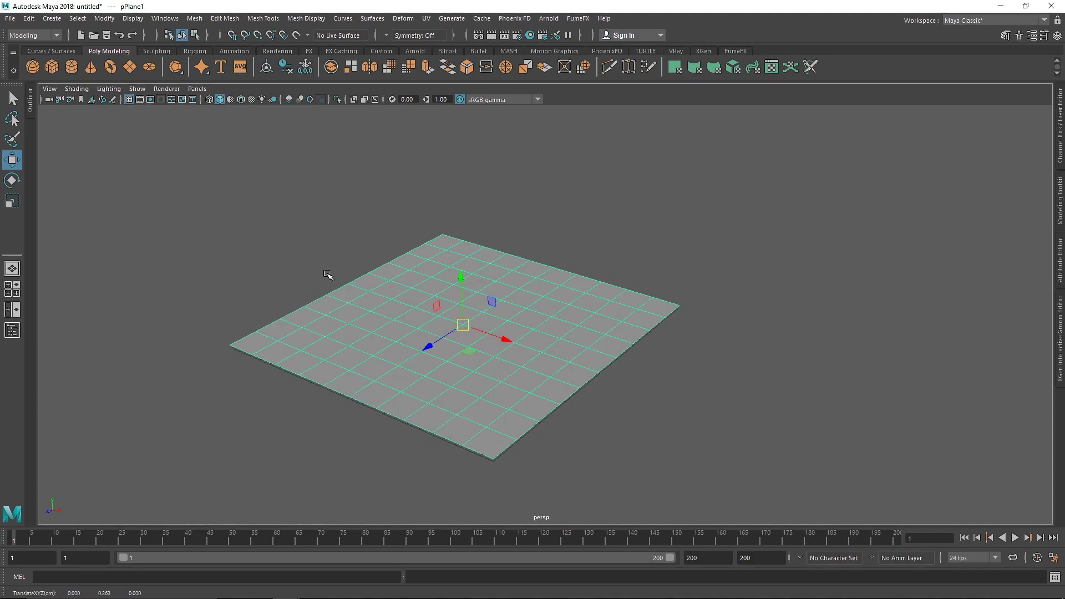
{"action": "mouse_move", "coordinate": [327, 275]}
{"action": "left_mouse_down", "text": "alt"}
{"action": "mouse_move", "coordinate": [367, 237]}
{"action": "mouse_move", "coordinate": [328, 281]}
{"action": "left_mouse_up", "text": "alt"}
{"action": "scroll", "coordinate": [479, 324], "scroll_direction": "up", "scroll_amount": 3}
{"action": "middle_click_drag", "start_coordinate": [480, 324], "coordinate": [511, 315], "text": "alt"}
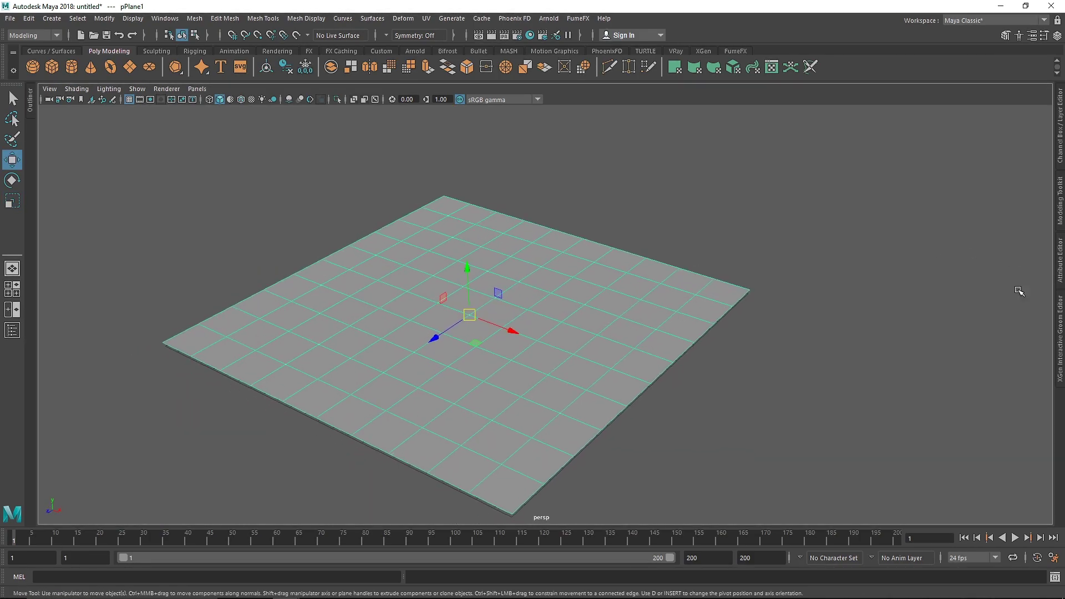
Rename the plane to Ground in the Outliner
{"action": "left_click", "coordinate": [30, 101]}
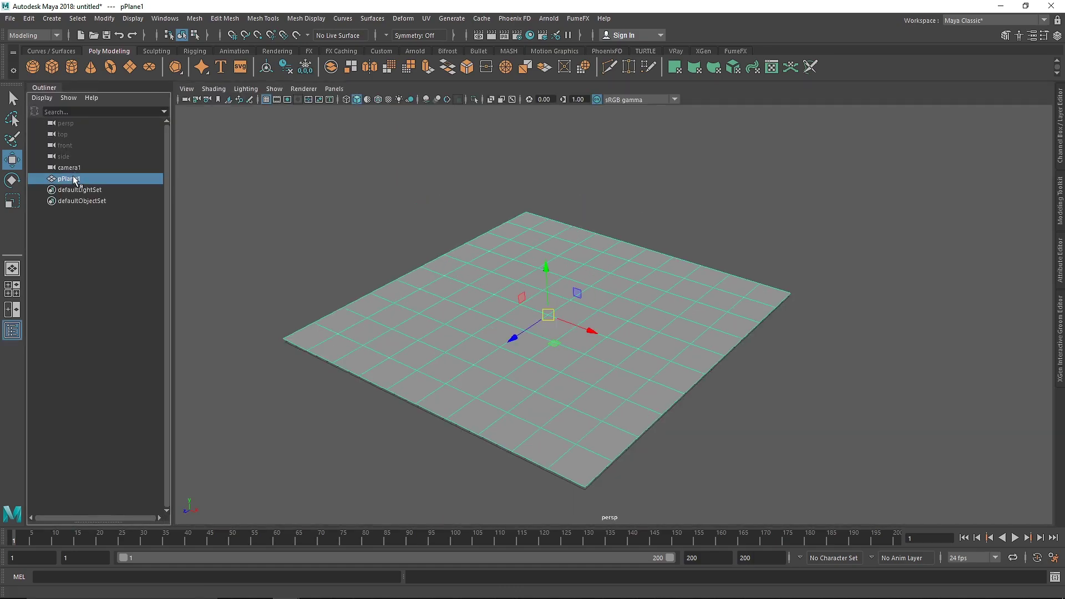
{"action": "double_click", "coordinate": [71, 178]}
{"action": "type", "text": "c"}
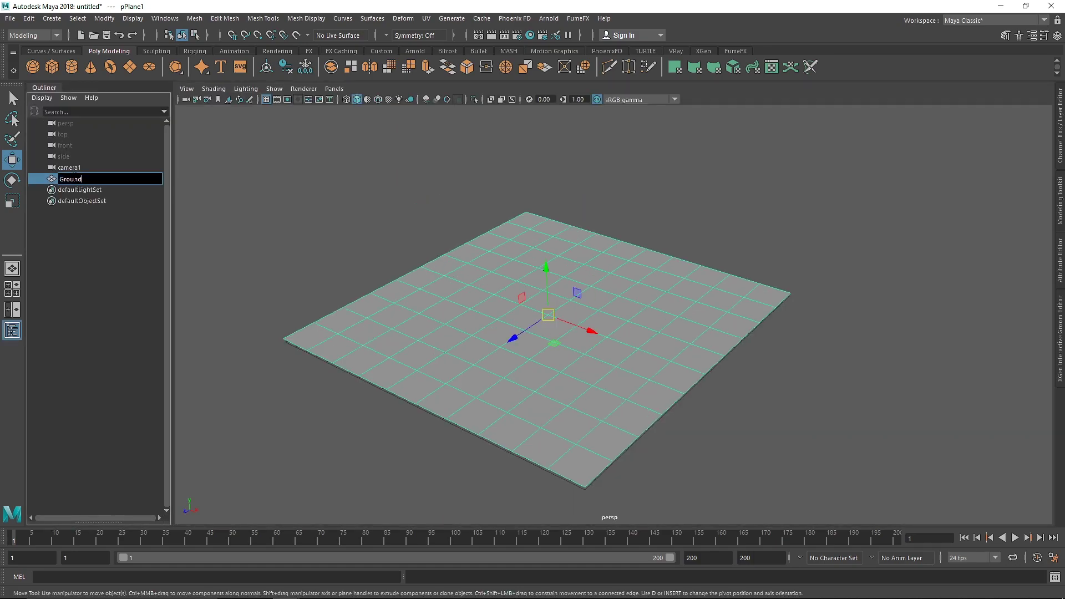
{"action": "key", "text": "Return"}
{"action": "left_click", "coordinate": [44, 88]}
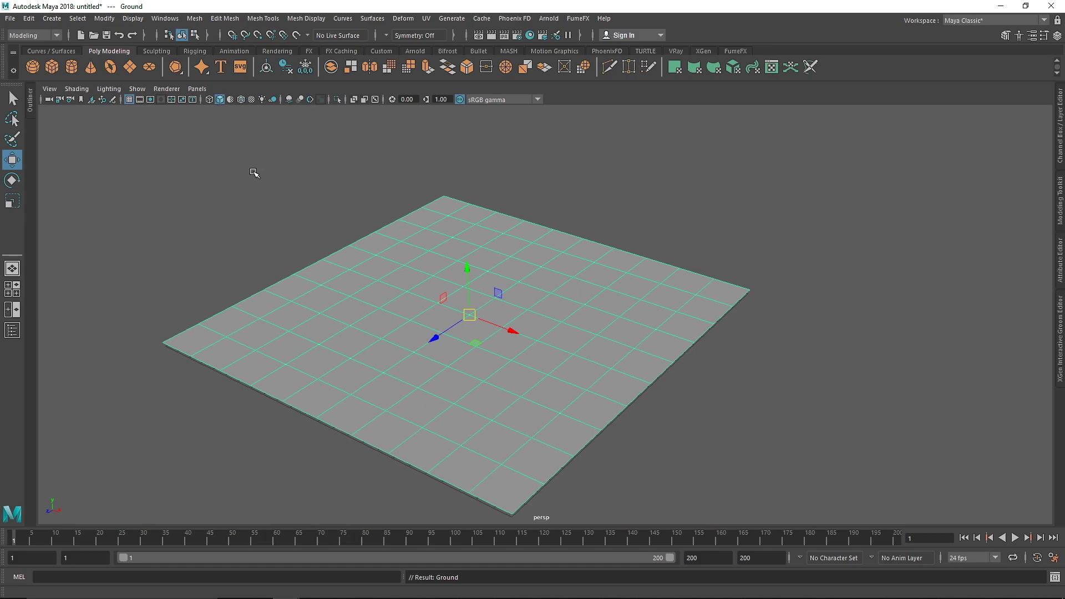
Assign Ground a new aiStandardSurface named Puddle with Base Weight 1.0
{"action": "right_click", "coordinate": [426, 241]}
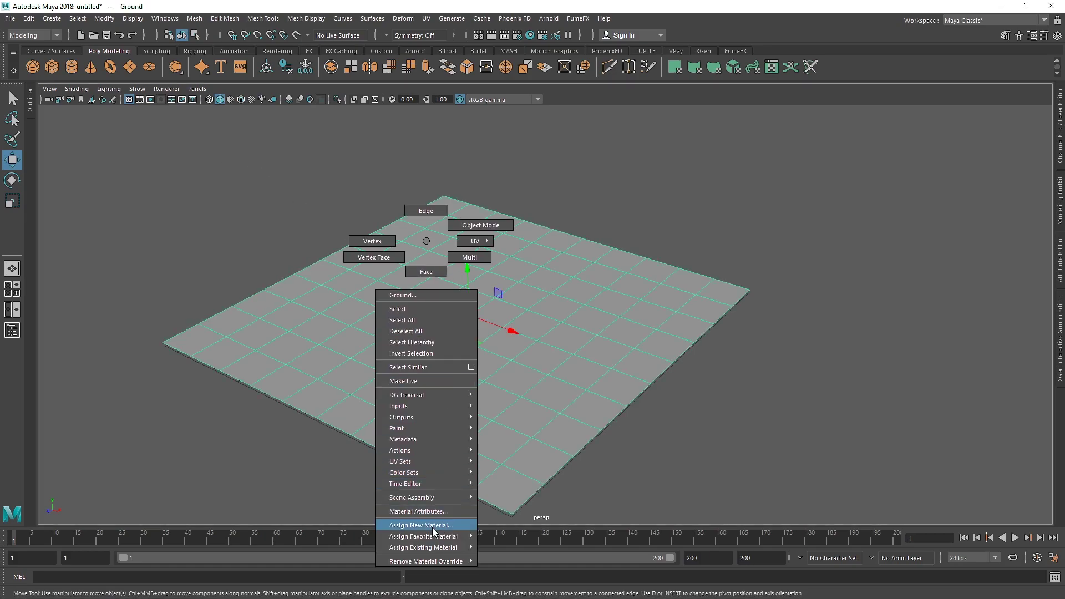
{"action": "left_click", "coordinate": [435, 527]}
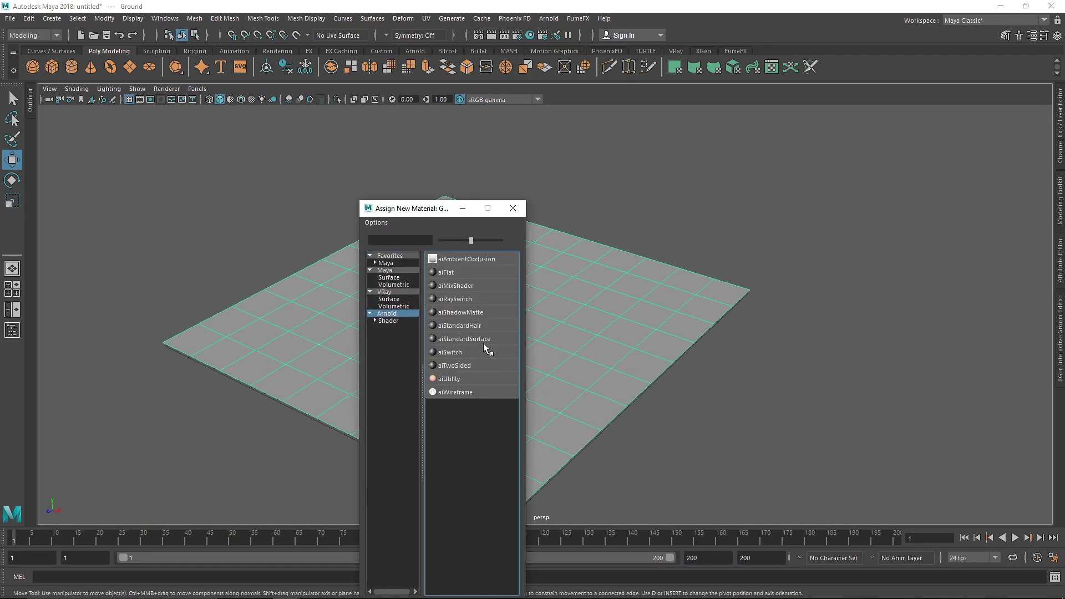
{"action": "left_click", "coordinate": [483, 339]}
{"action": "left_click", "coordinate": [1060, 271]}
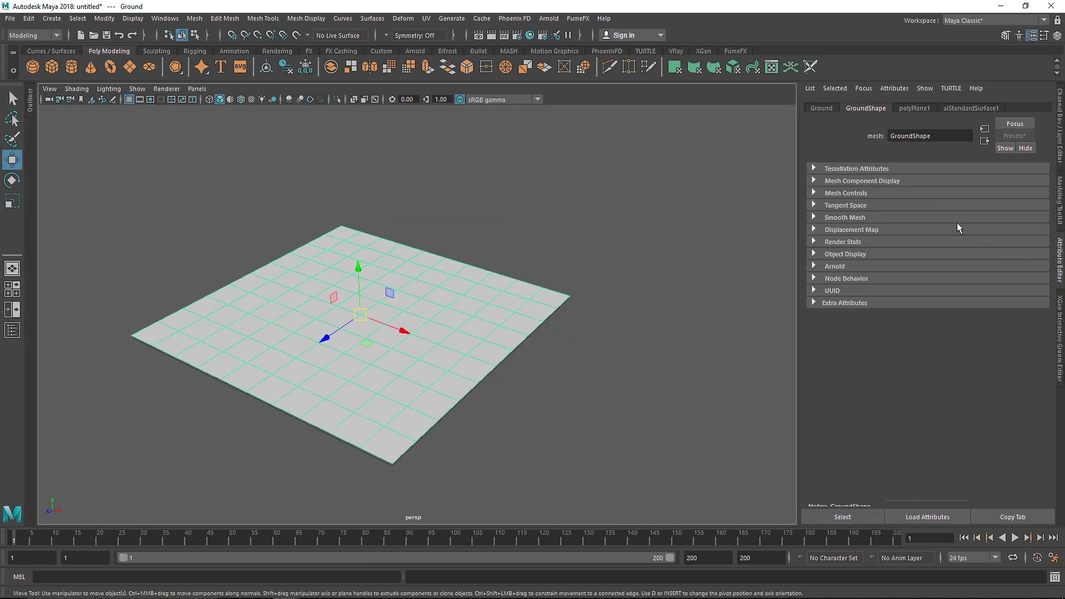
{"action": "left_click", "coordinate": [986, 108]}
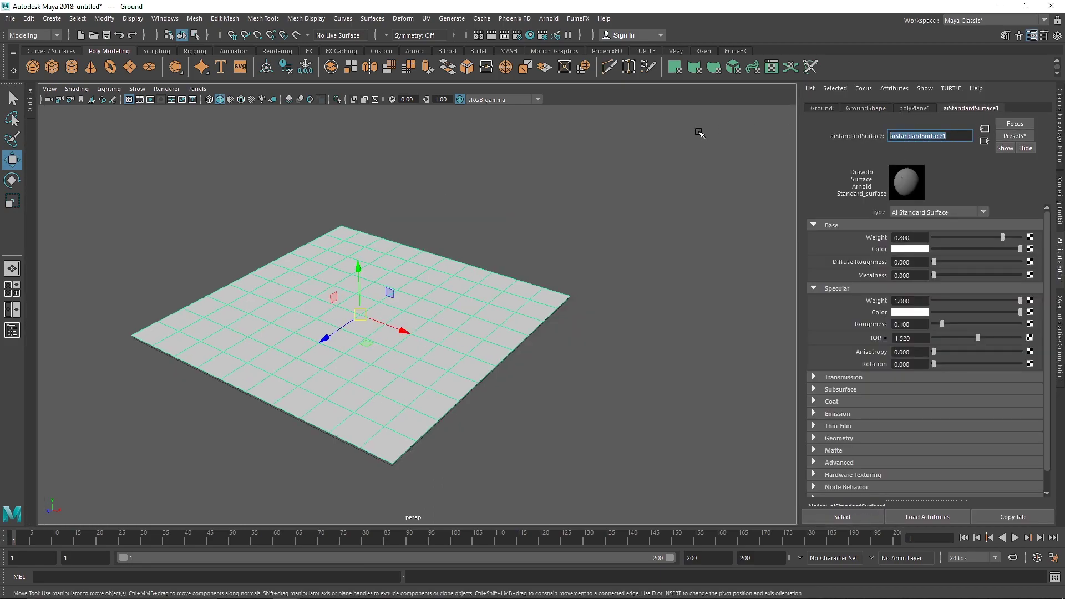
{"action": "type", "text": "Puddle"}
{"action": "key", "text": "Return"}
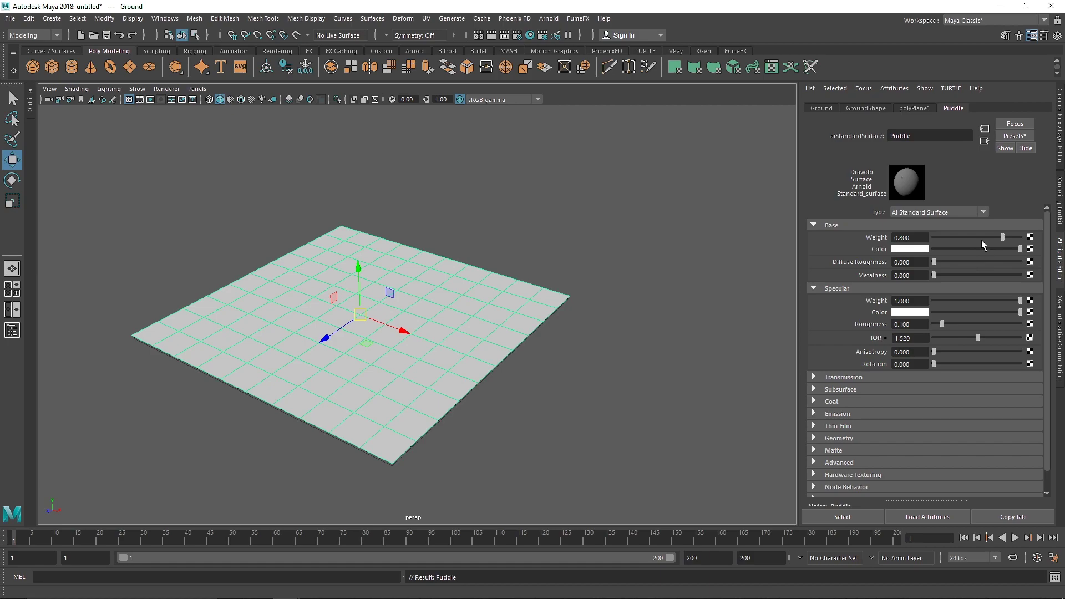
{"action": "left_click_drag", "start_coordinate": [980, 237], "coordinate": [1026, 239]}
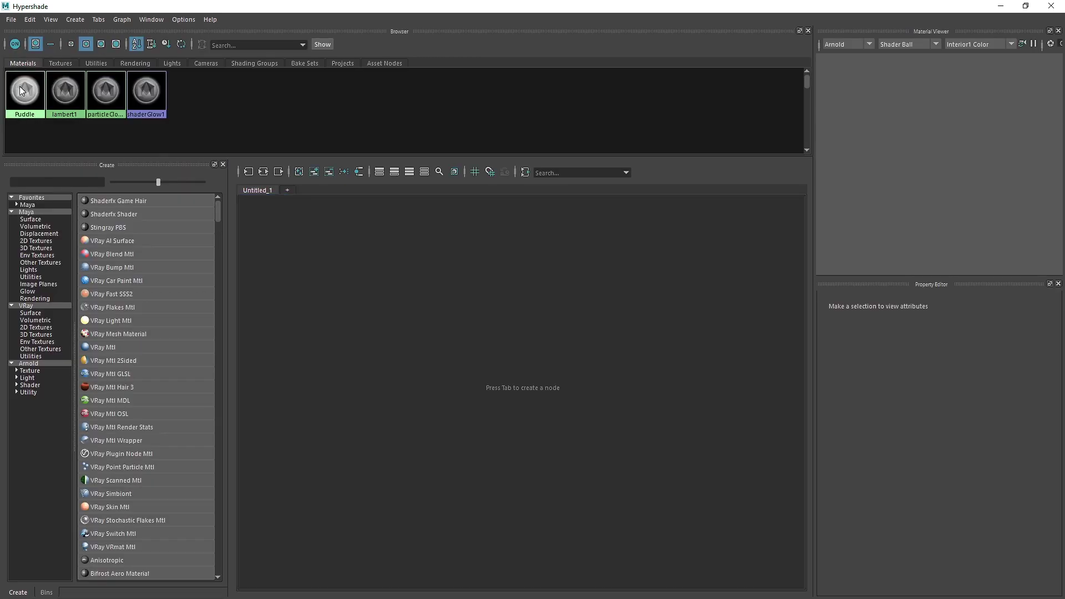
Graph the Puddle material's network in the Hypershade
{"action": "right_click_drag", "start_coordinate": [103, 90], "coordinate": [104, 125]}
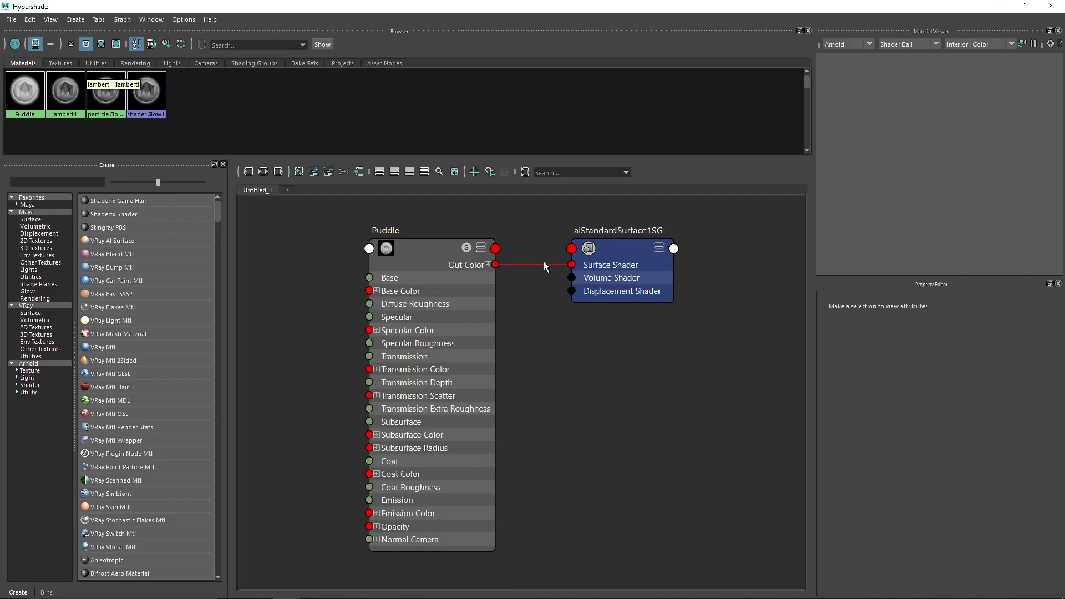
{"action": "right_click_drag", "start_coordinate": [11, 98], "coordinate": [120, 136]}
{"action": "left_click", "coordinate": [427, 240]}
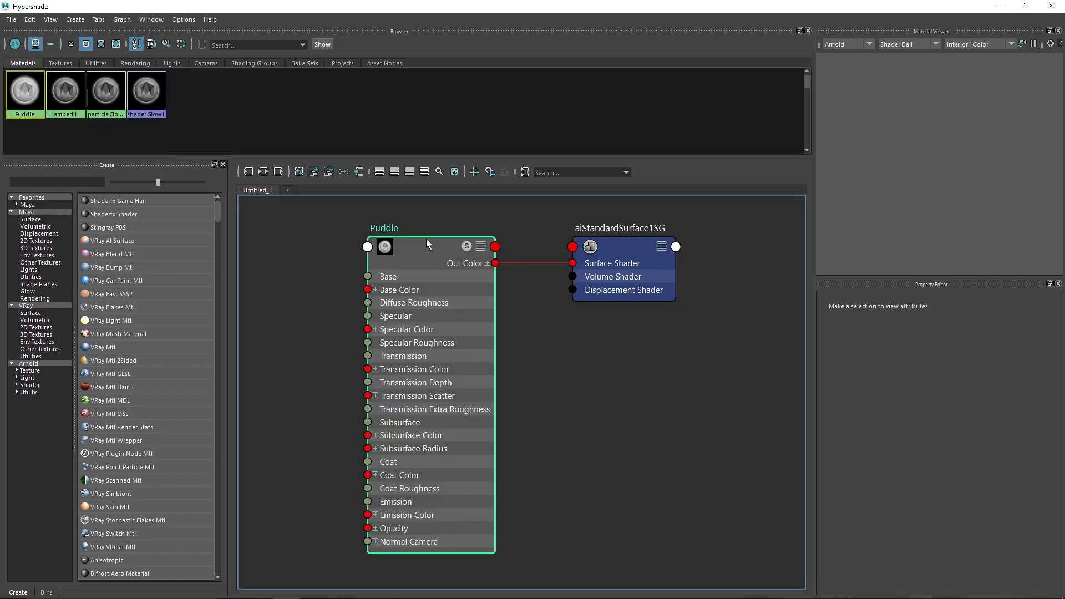
{"action": "left_click", "coordinate": [628, 245]}
{"action": "middle_click_drag", "start_coordinate": [533, 238], "coordinate": [627, 278], "text": "alt"}
{"action": "scroll", "coordinate": [626, 277], "scroll_direction": "down", "scroll_amount": 2}
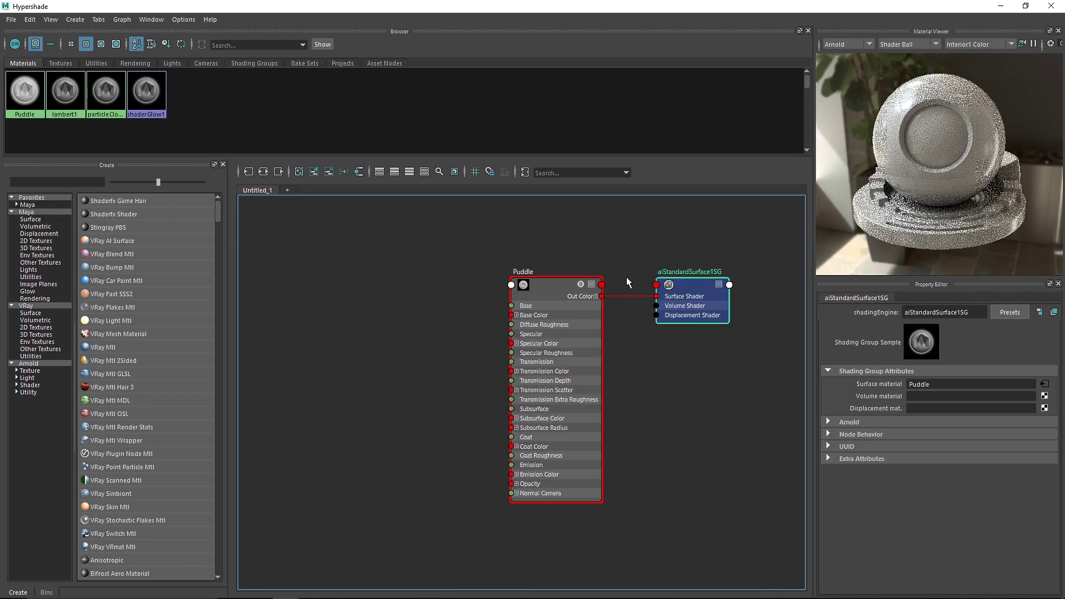
{"action": "left_click", "coordinate": [243, 291]}
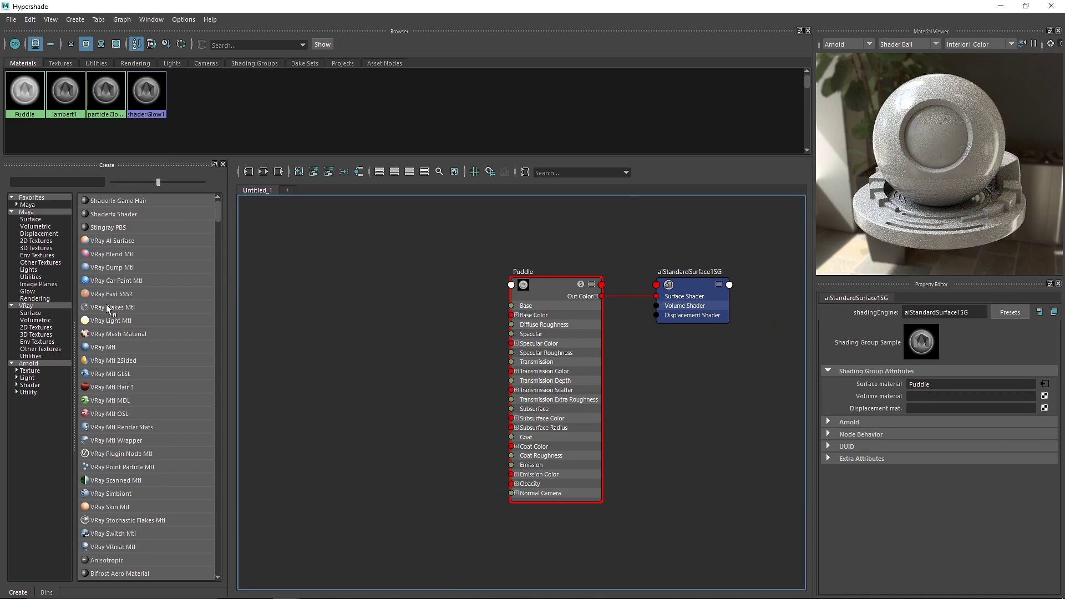
Create an Arnold aiImage node for Crakun_Diffuse.png and position it beside Puddle
{"action": "left_click", "coordinate": [29, 363]}
{"action": "left_click", "coordinate": [108, 229]}
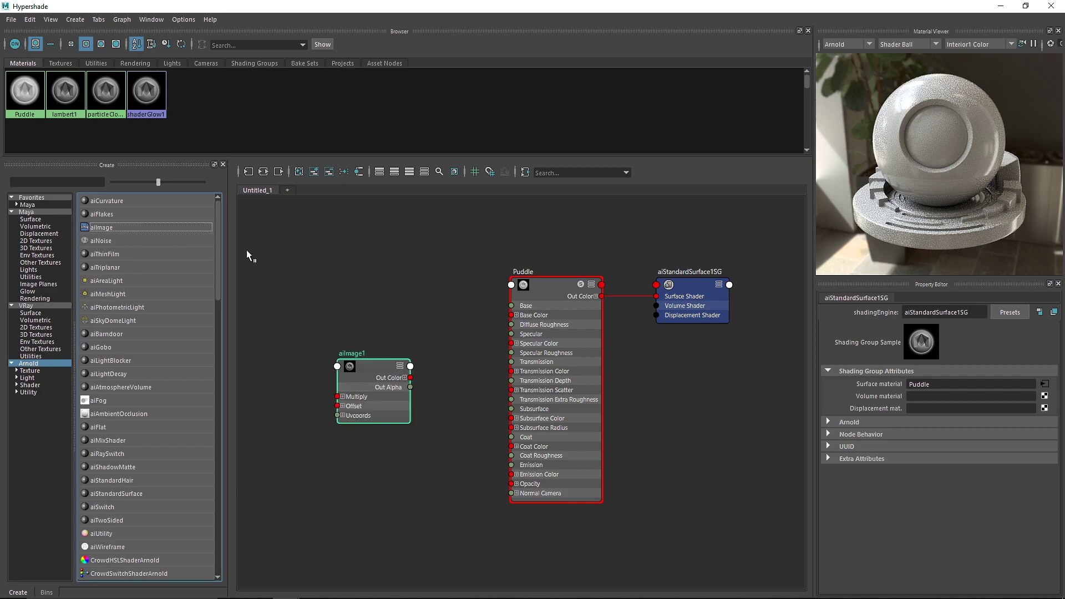
{"action": "left_click_drag", "start_coordinate": [456, 387], "coordinate": [407, 348]}
{"action": "left_click_drag", "start_coordinate": [331, 270], "coordinate": [455, 390]}
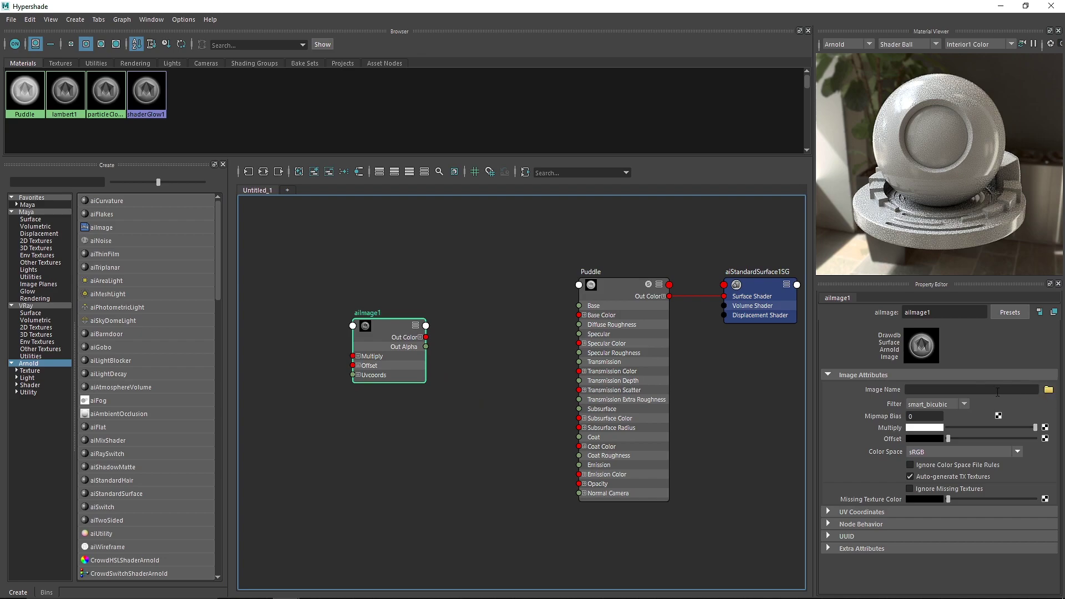
{"action": "left_click_drag", "start_coordinate": [386, 328], "coordinate": [384, 284]}
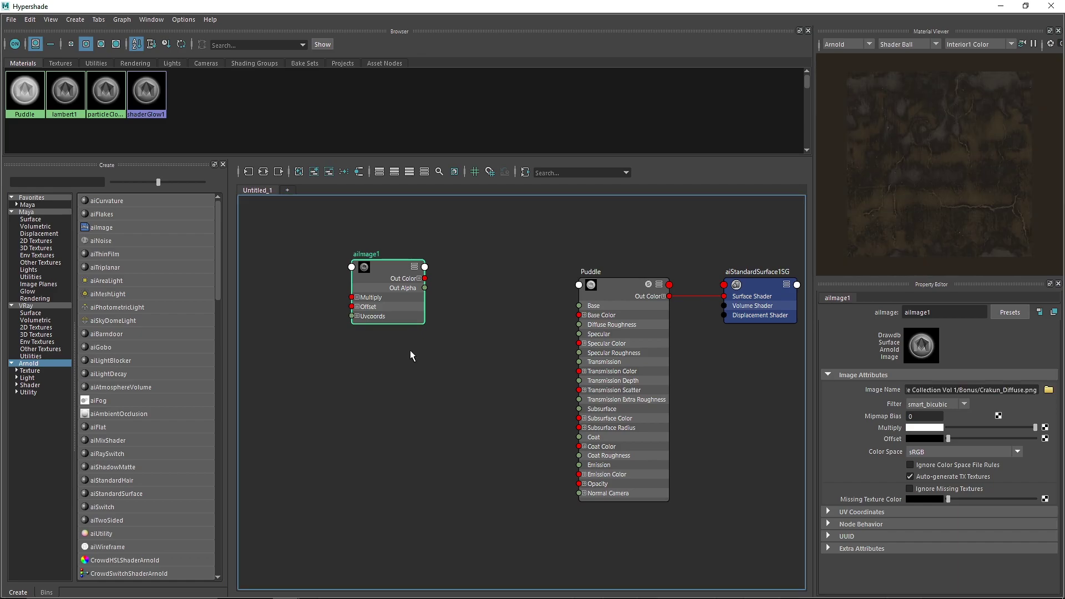
Rename the first image node to Diffuse
{"action": "double_click", "coordinate": [371, 254]}
{"action": "type", "text": "Diffuse"}
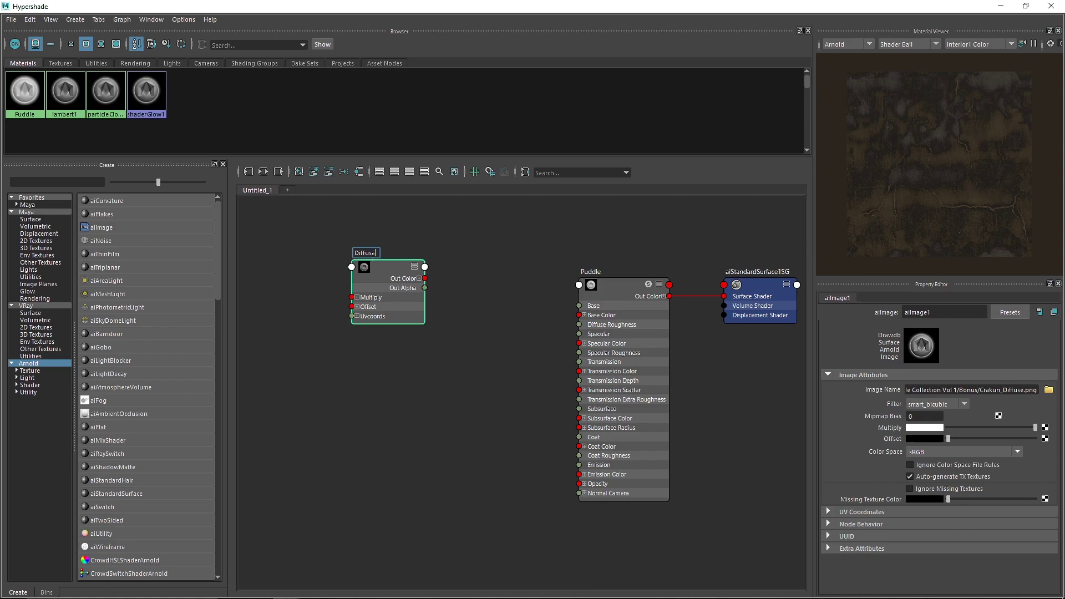
{"action": "key", "text": "Return"}
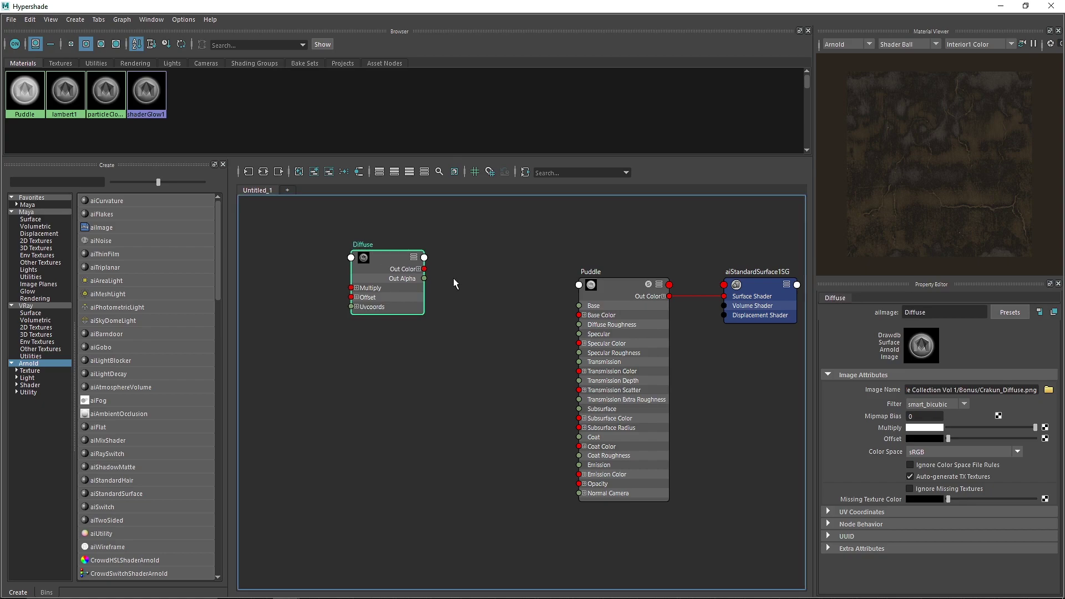
{"action": "middle_click_drag", "start_coordinate": [447, 329], "coordinate": [460, 304], "text": "alt"}
Add image nodes loading Crakun_Displacement.tiff and Crakun_Normal.png
{"action": "left_click", "coordinate": [102, 228]}
{"action": "middle_click_drag", "start_coordinate": [444, 390], "coordinate": [485, 412], "text": "alt"}
{"action": "left_click_drag", "start_coordinate": [455, 444], "coordinate": [448, 371]}
{"action": "left_click", "coordinate": [1048, 389]}
{"action": "left_click", "coordinate": [372, 266]}
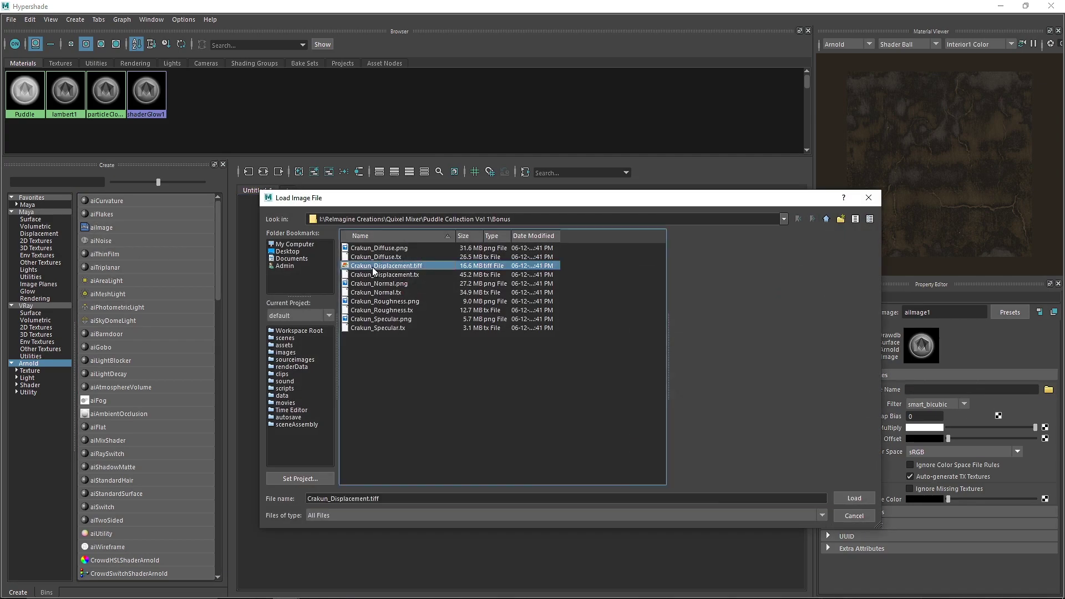
{"action": "double_click", "coordinate": [374, 266]}
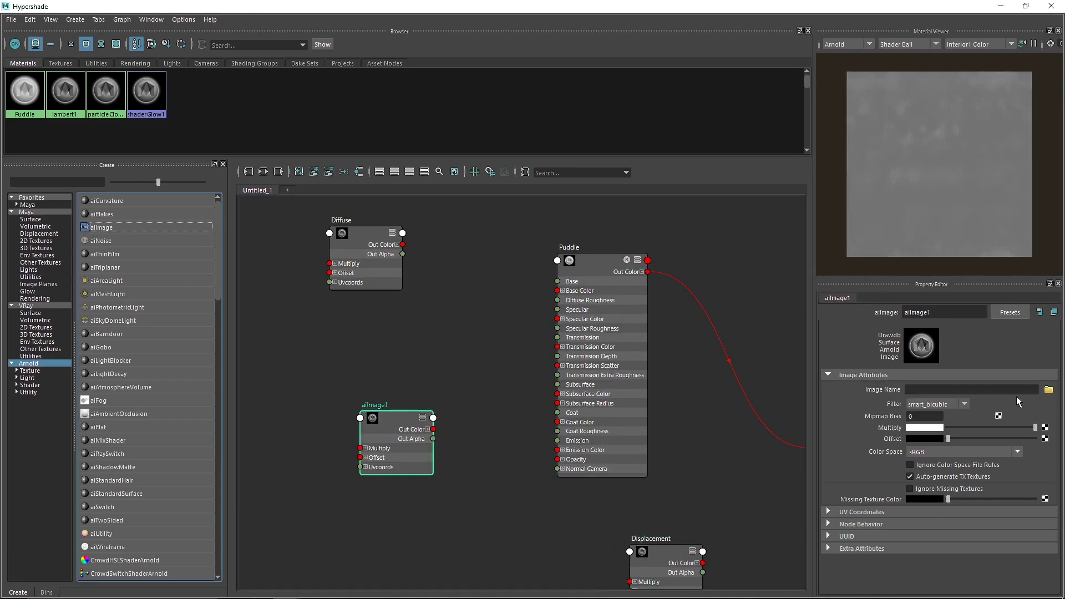
{"action": "left_click", "coordinate": [1048, 389]}
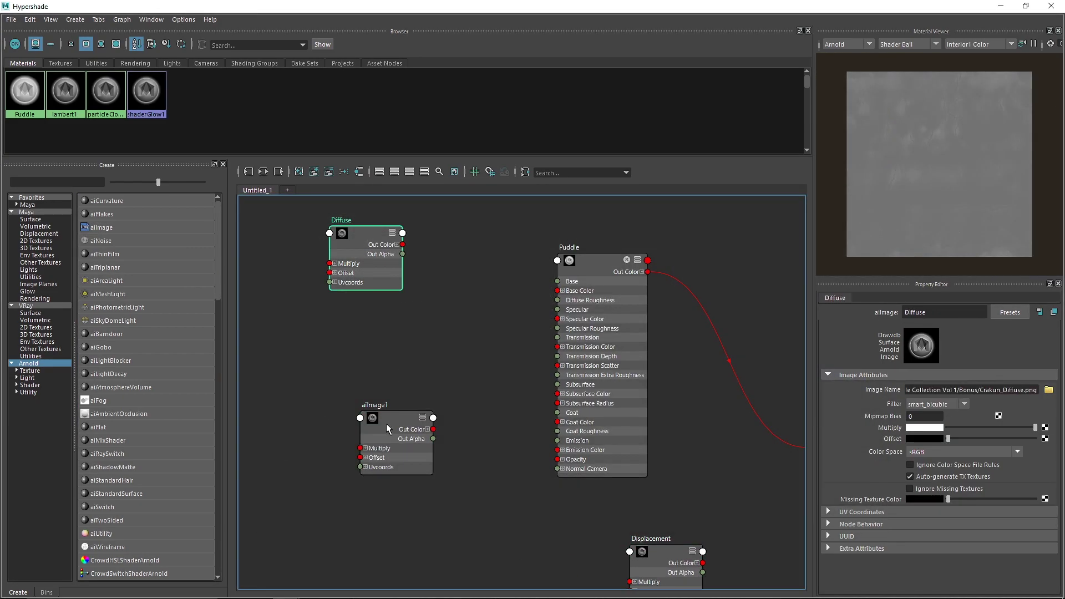
{"action": "left_click", "coordinate": [382, 427]}
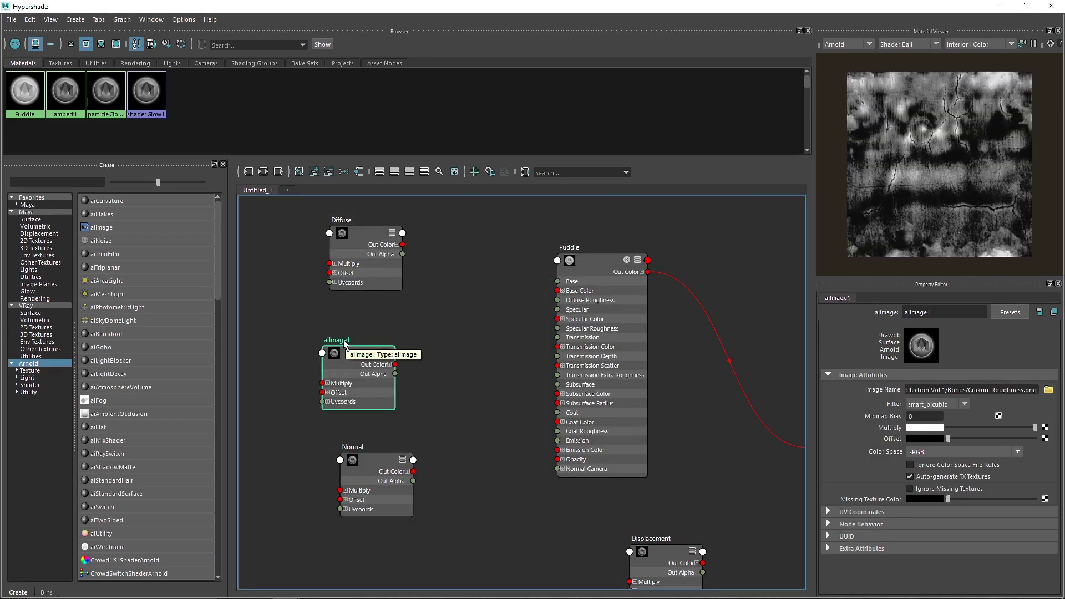
Name the second texture node Roughness and arrange the Roughness, Normal and Diffuse nodes
{"action": "type", "text": "Roughness"}
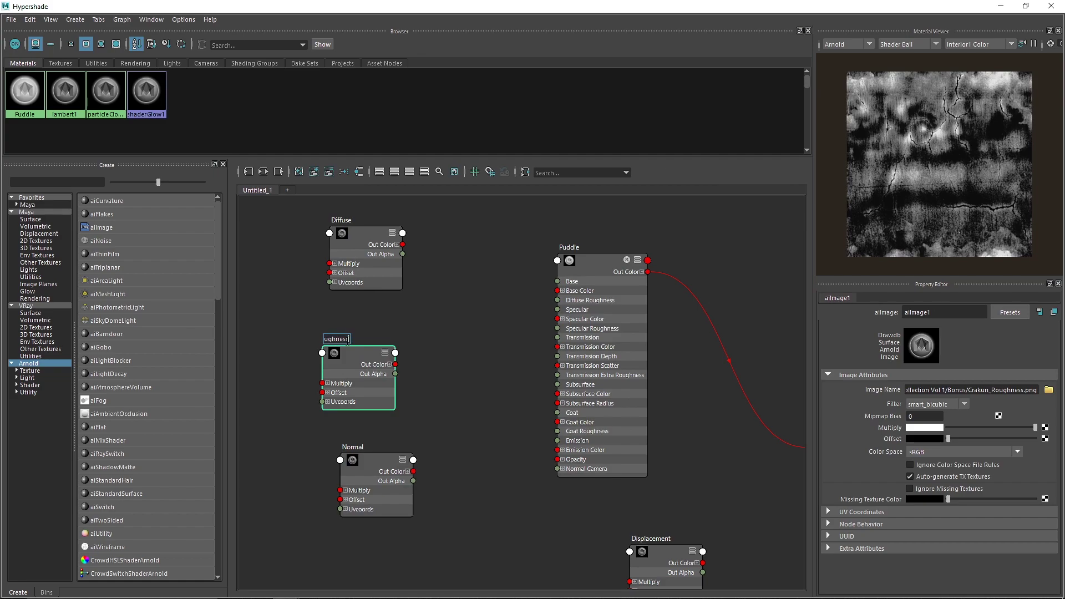
{"action": "key", "text": "Return"}
{"action": "left_click_drag", "start_coordinate": [347, 399], "coordinate": [366, 404]}
{"action": "left_click_drag", "start_coordinate": [371, 457], "coordinate": [364, 490]}
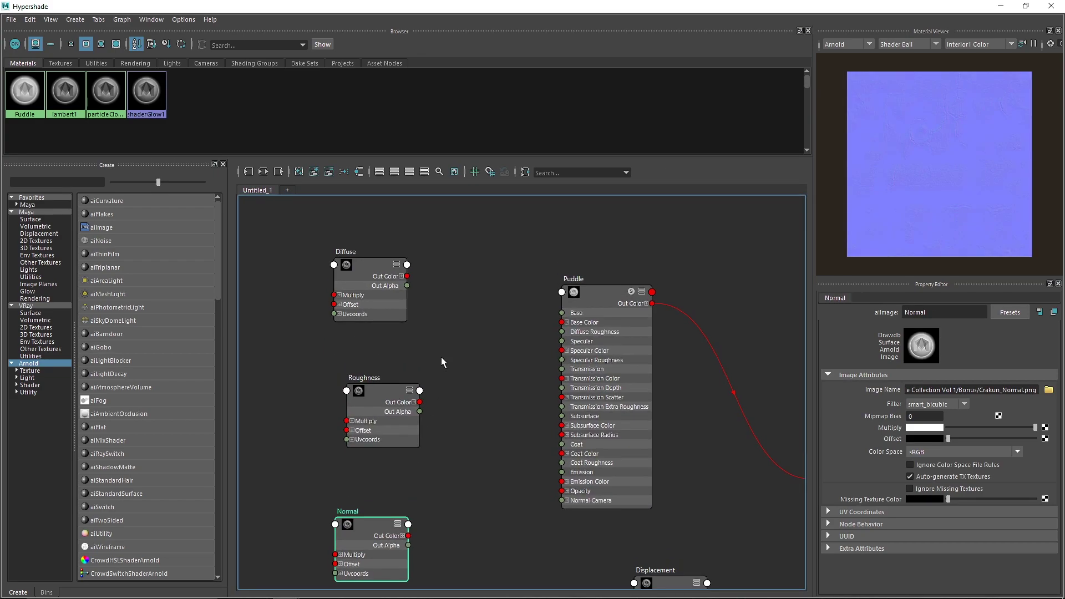
{"action": "left_click_drag", "start_coordinate": [363, 263], "coordinate": [570, 318]}
Connect Diffuse Out Color to Base Color and Roughness Out Alpha to Specular Roughness
{"action": "left_click", "coordinate": [583, 300]}
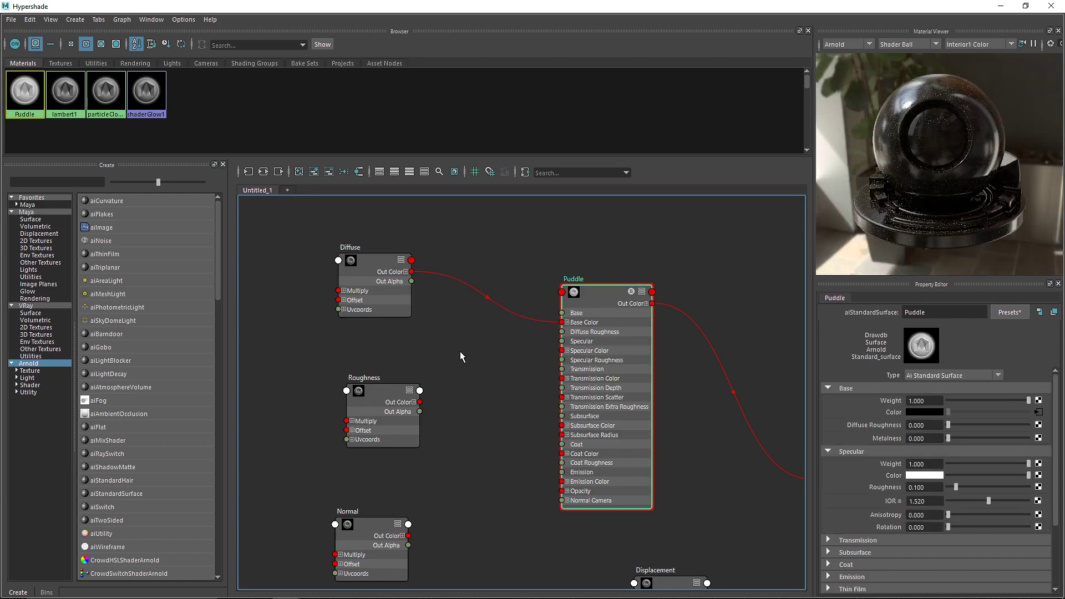
{"action": "left_click_drag", "start_coordinate": [382, 401], "coordinate": [564, 355]}
{"action": "middle_click_drag", "start_coordinate": [463, 422], "coordinate": [440, 359], "text": "alt"}
Route the Normal texture through a new aiNormalMap1 into Puddle's Normal Camera
{"action": "left_click_drag", "start_coordinate": [352, 469], "coordinate": [339, 432]}
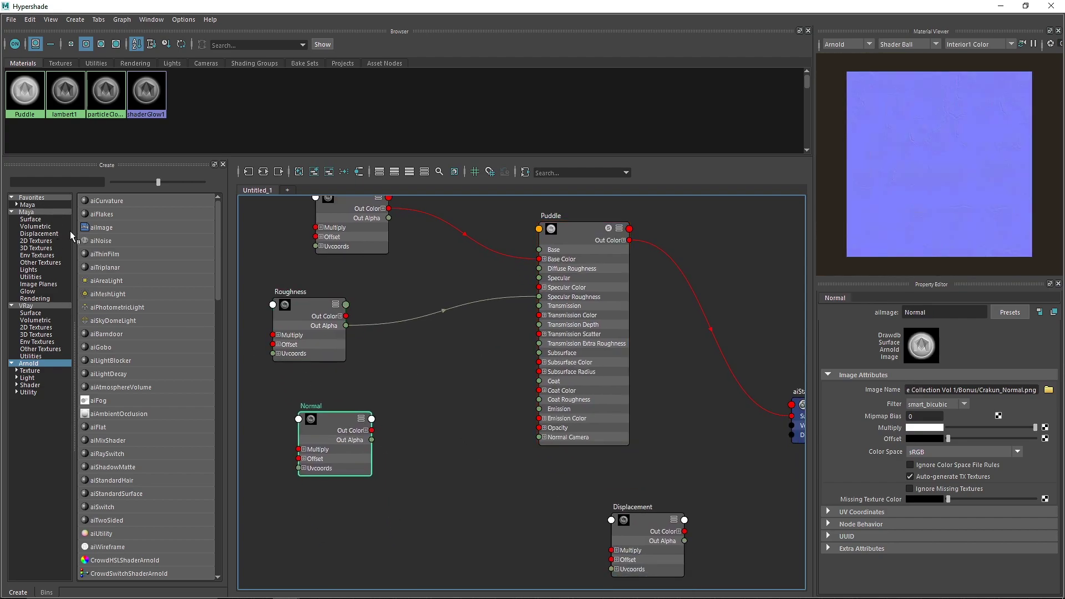
{"action": "left_click", "coordinate": [64, 183]}
{"action": "type", "text": "nor"}
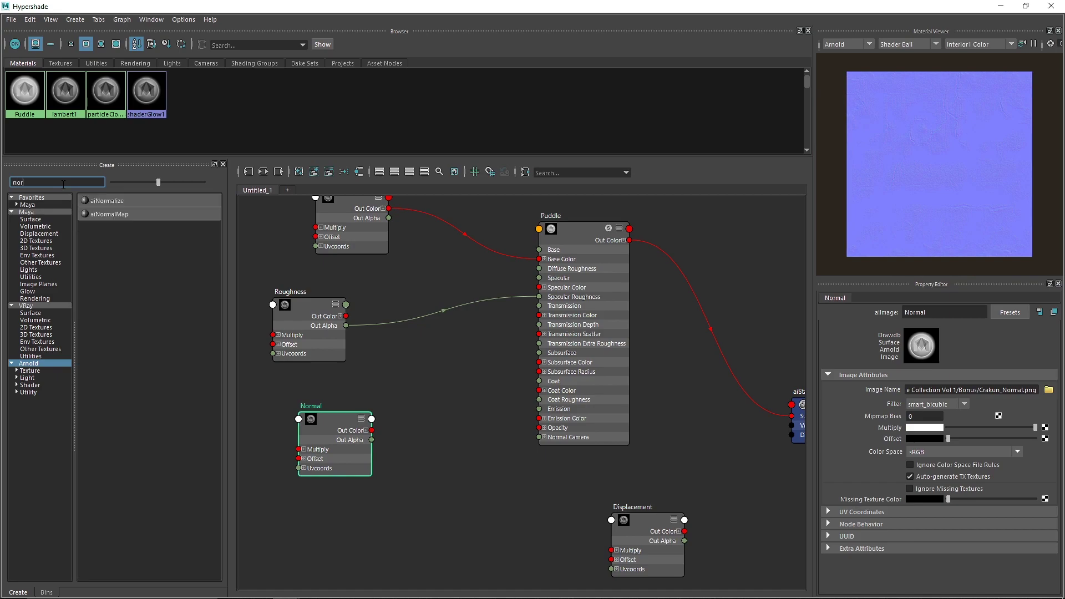
{"action": "left_click", "coordinate": [127, 216]}
{"action": "left_click", "coordinate": [454, 434]}
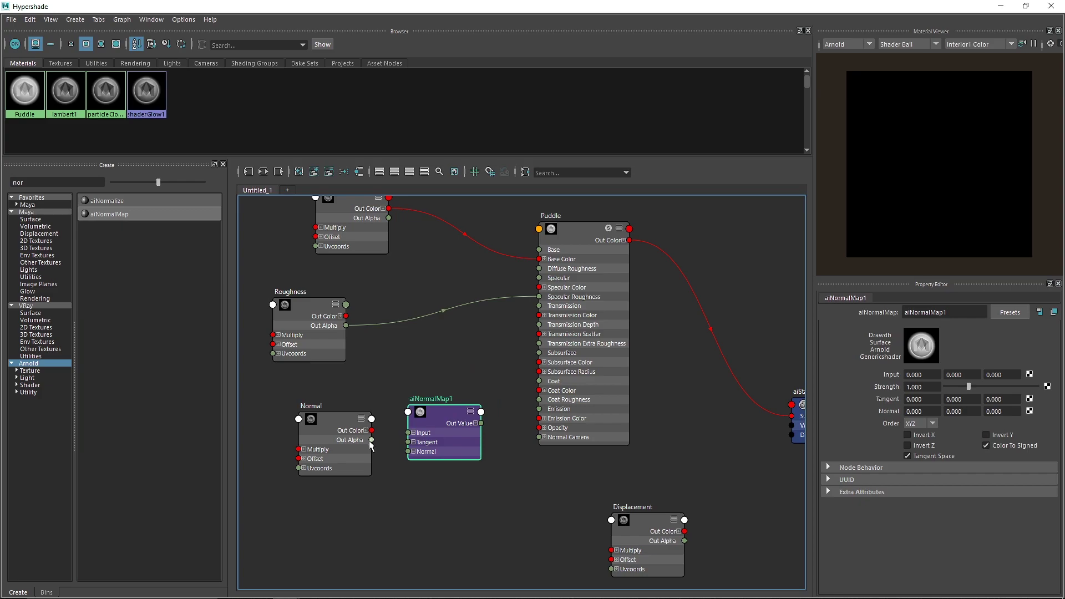
{"action": "left_click_drag", "start_coordinate": [372, 430], "coordinate": [408, 433]}
{"action": "left_click_drag", "start_coordinate": [309, 433], "coordinate": [288, 454]}
{"action": "left_click_drag", "start_coordinate": [435, 425], "coordinate": [539, 437]}
{"action": "middle_click_drag", "start_coordinate": [713, 423], "coordinate": [541, 423]}
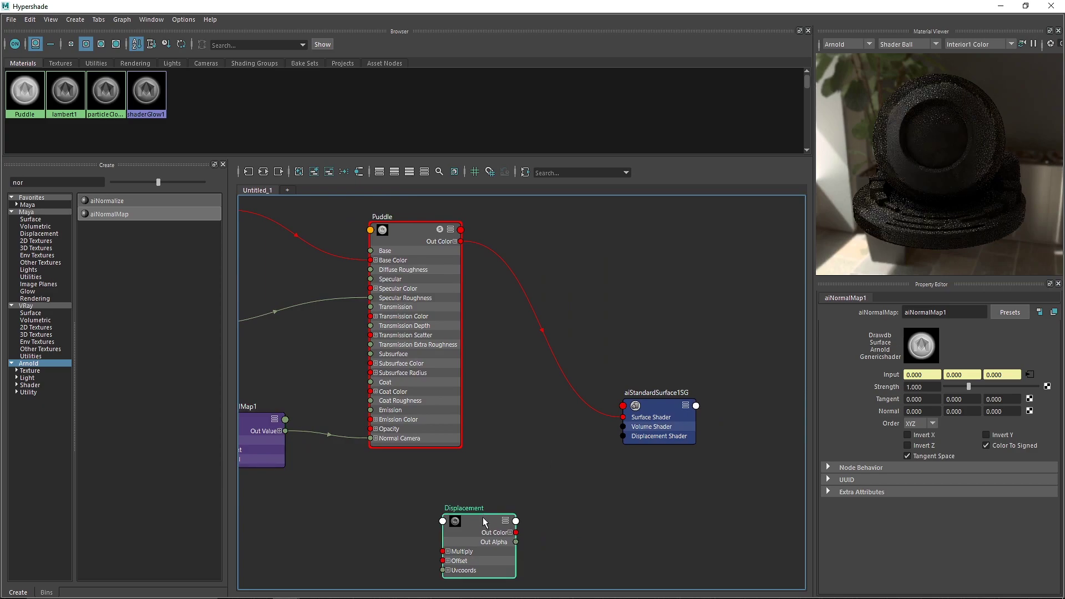
Connect the Displacement texture's Out Color to the Displacement Shader
{"action": "left_click_drag", "start_coordinate": [482, 516], "coordinate": [483, 494]}
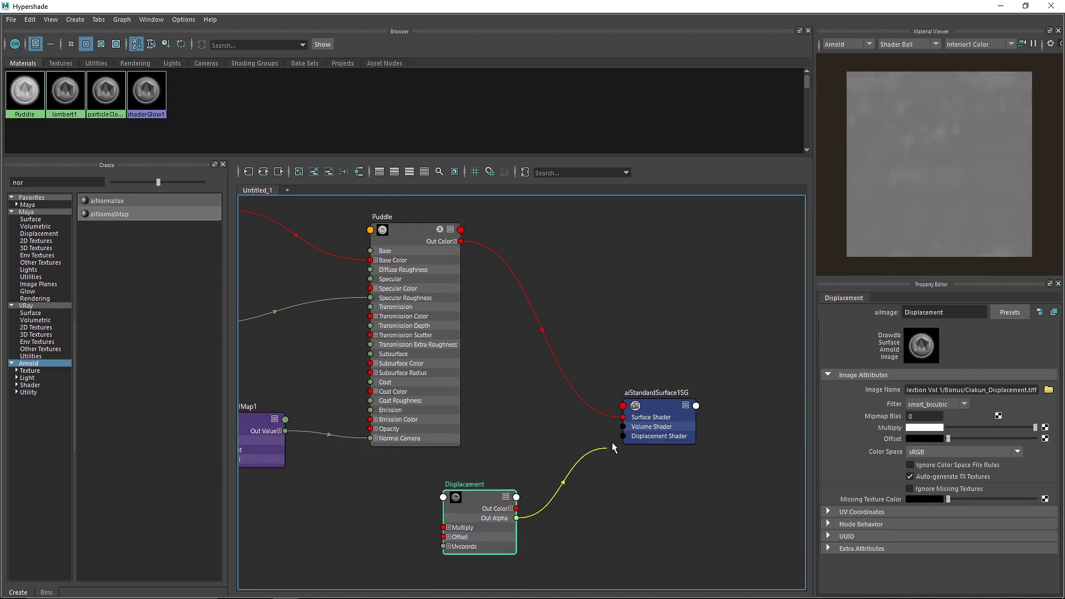
{"action": "left_click_drag", "start_coordinate": [611, 443], "coordinate": [616, 442]}
{"action": "left_click_drag", "start_coordinate": [575, 477], "coordinate": [624, 435]}
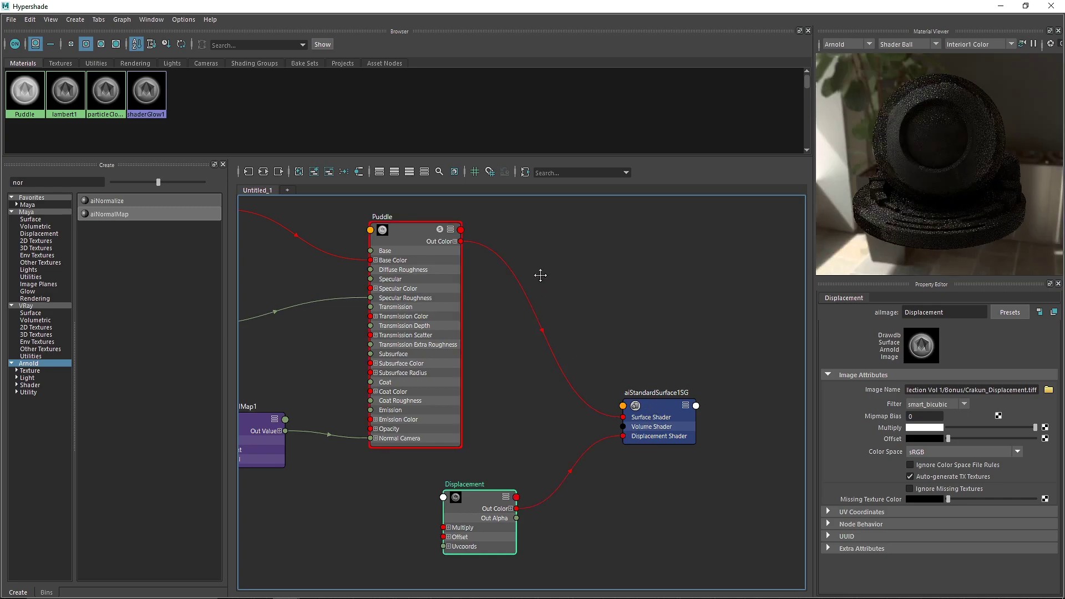
Rearrange the Puddle, Diffuse, Roughness and Displacement nodes in the graph
{"action": "middle_click_drag", "start_coordinate": [540, 275], "coordinate": [620, 308], "text": "alt"}
{"action": "left_click", "coordinate": [483, 268]}
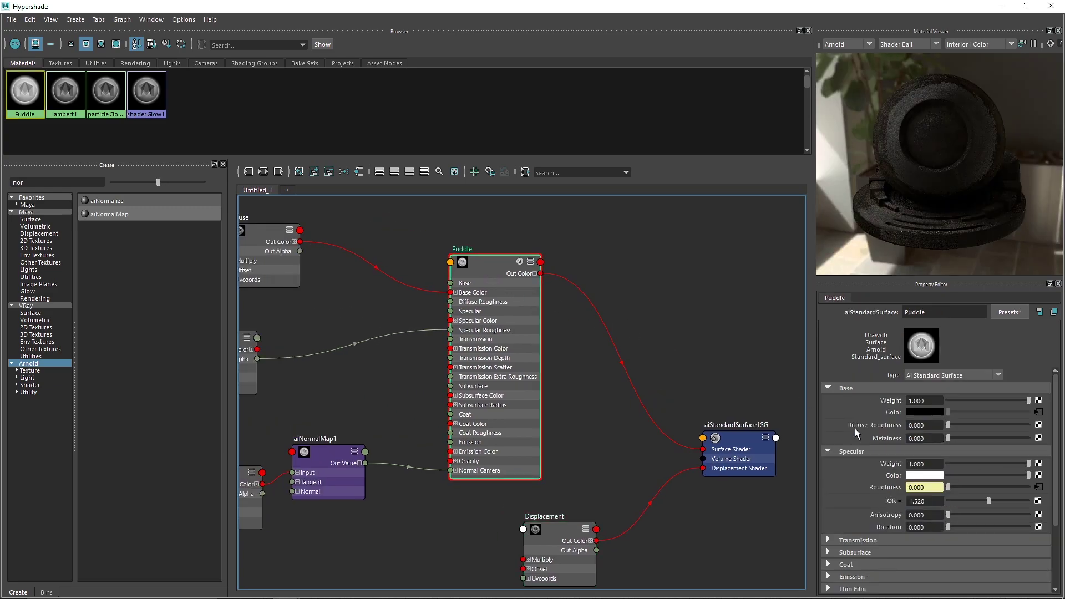
{"action": "middle_click_drag", "start_coordinate": [398, 367], "coordinate": [684, 391], "text": "alt"}
{"action": "left_click_drag", "start_coordinate": [495, 364], "coordinate": [380, 360]}
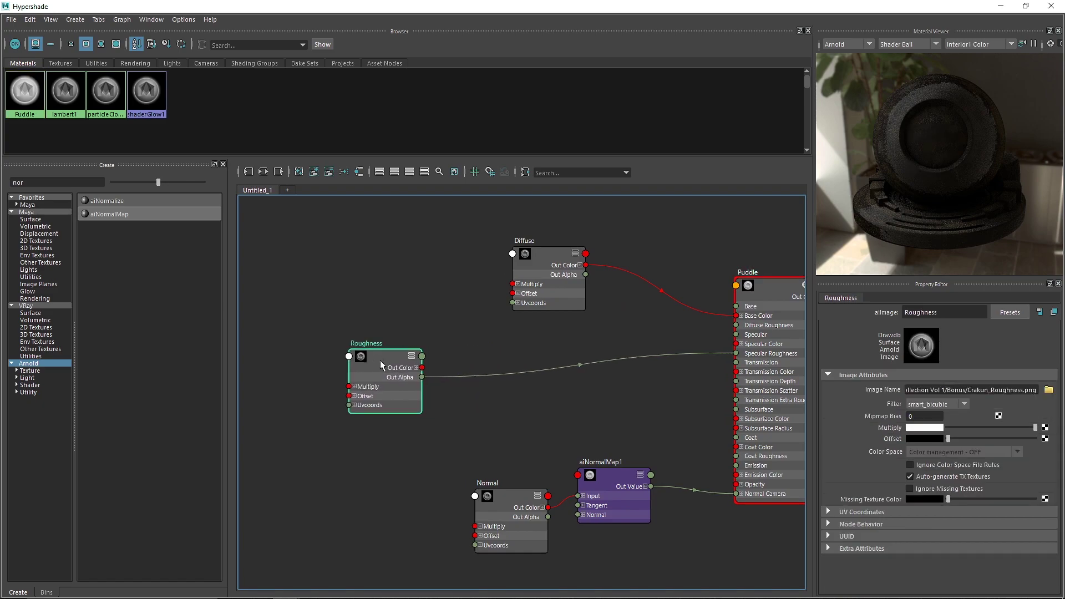
{"action": "middle_click_drag", "start_coordinate": [599, 391], "coordinate": [498, 395], "text": "alt"}
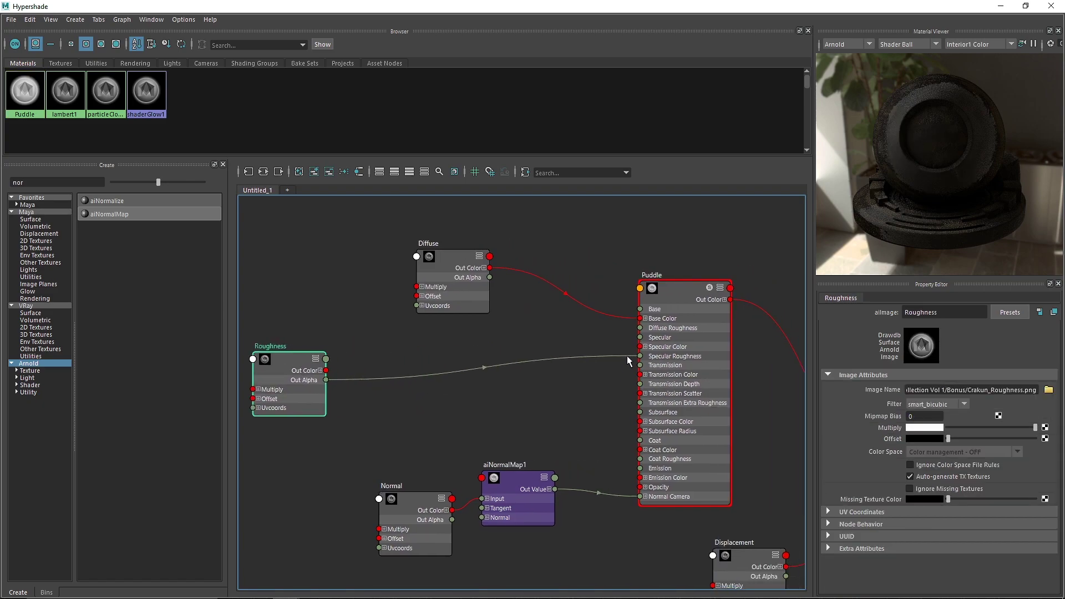
{"action": "left_click_drag", "start_coordinate": [35, 183], "coordinate": [1, 189]}
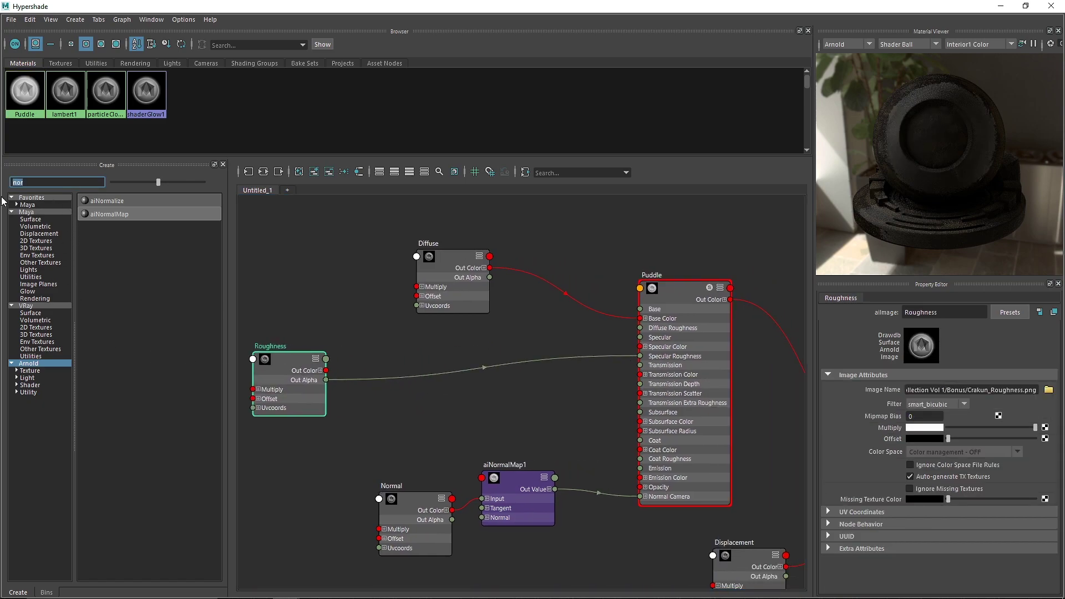
Insert an aiColorCorrect node between Roughness and Specular Roughness with Alpha Is Luminance on
{"action": "key", "text": "BackSpace"}
{"action": "type", "text": "col"}
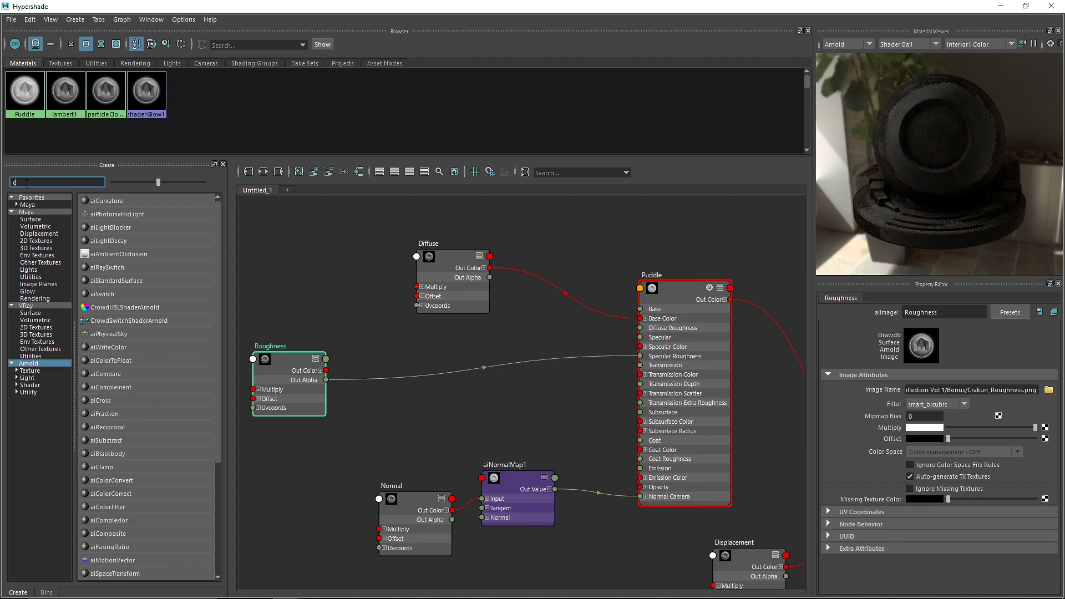
{"action": "left_click_drag", "start_coordinate": [139, 240], "coordinate": [449, 369]}
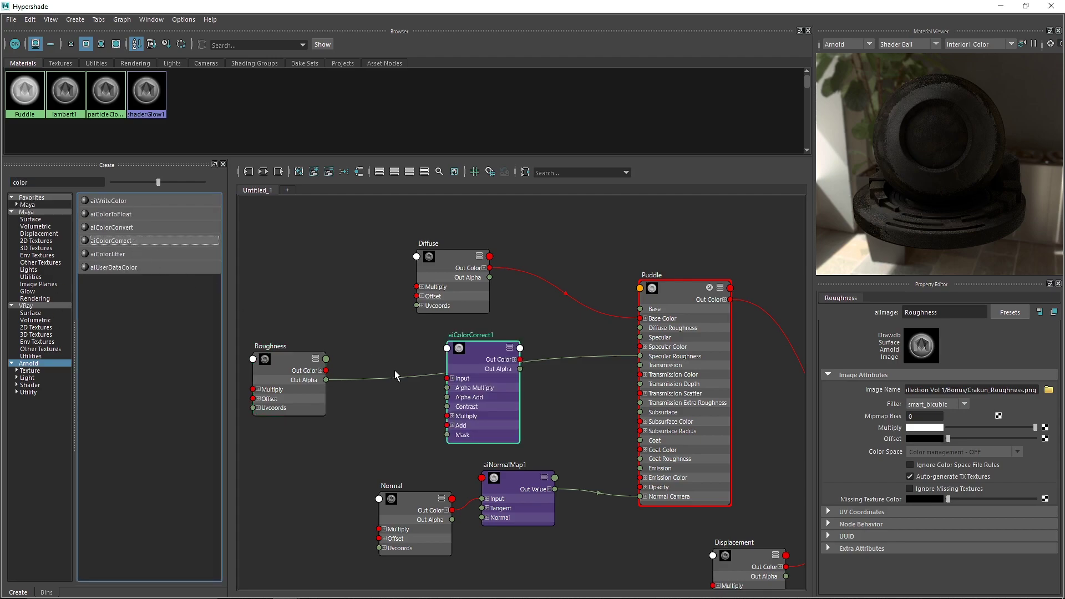
{"action": "left_click_drag", "start_coordinate": [326, 370], "coordinate": [447, 377]}
{"action": "left_click_drag", "start_coordinate": [520, 370], "coordinate": [639, 356]}
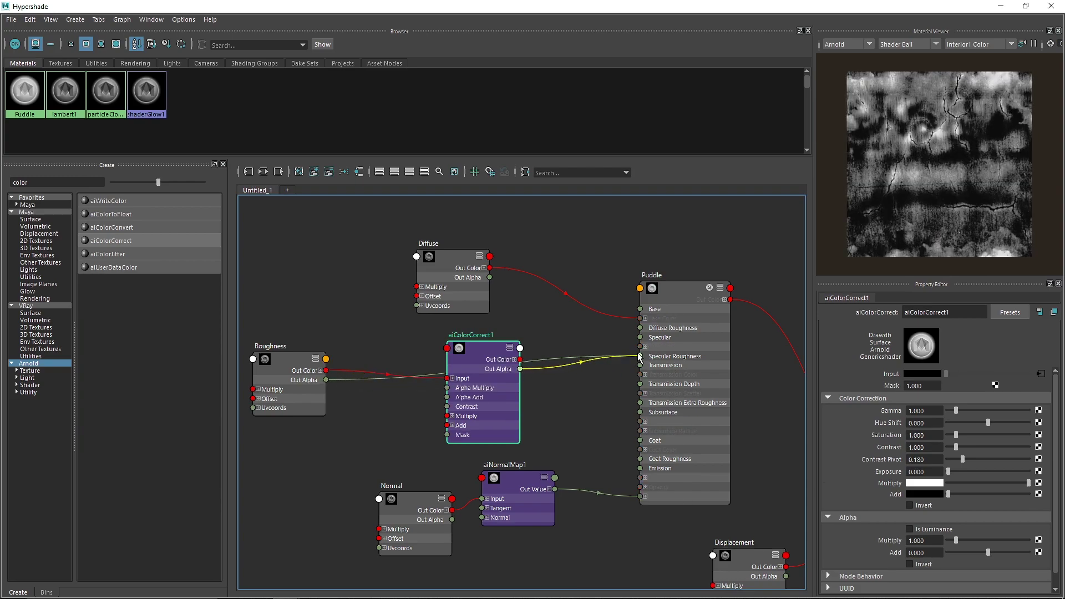
{"action": "left_click_drag", "start_coordinate": [472, 363], "coordinate": [446, 364]}
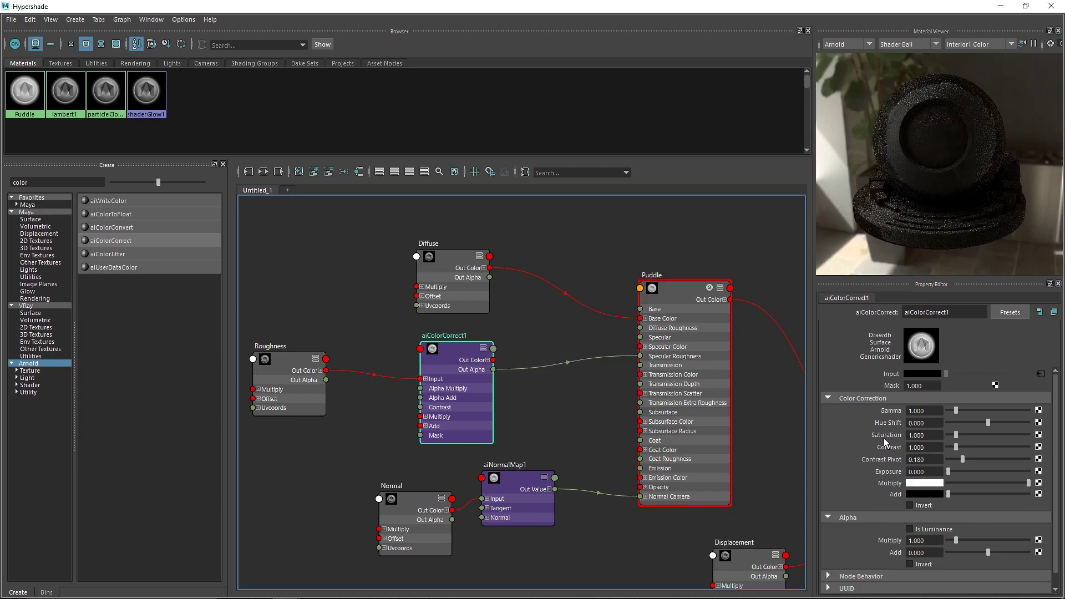
{"action": "left_click", "coordinate": [934, 530]}
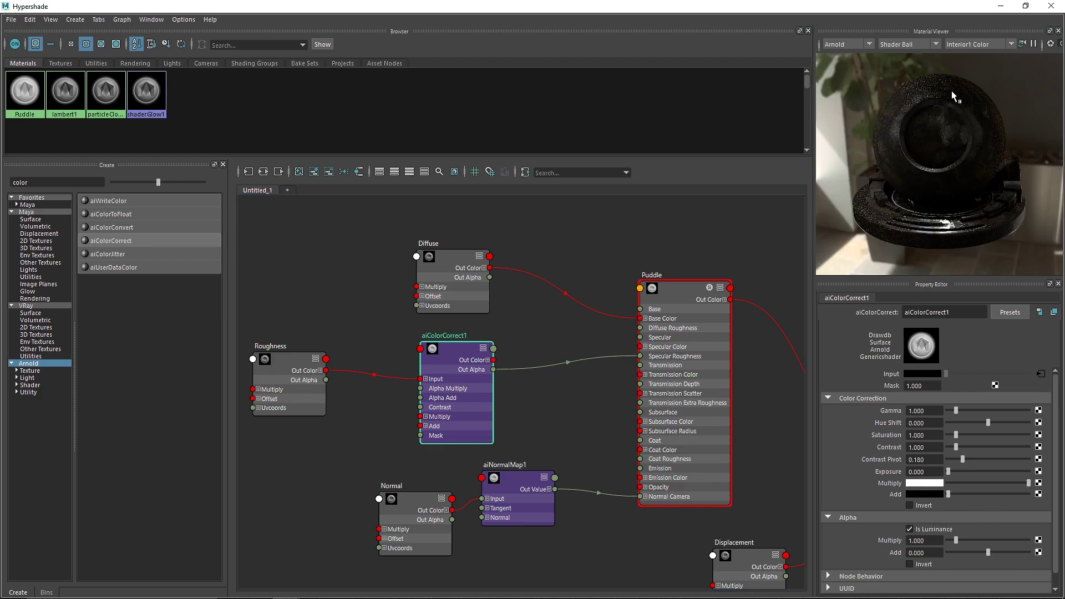
Toggle aiColorCorrect1's Invert on and back off, then close the Hypershade
{"action": "left_click", "coordinate": [677, 292]}
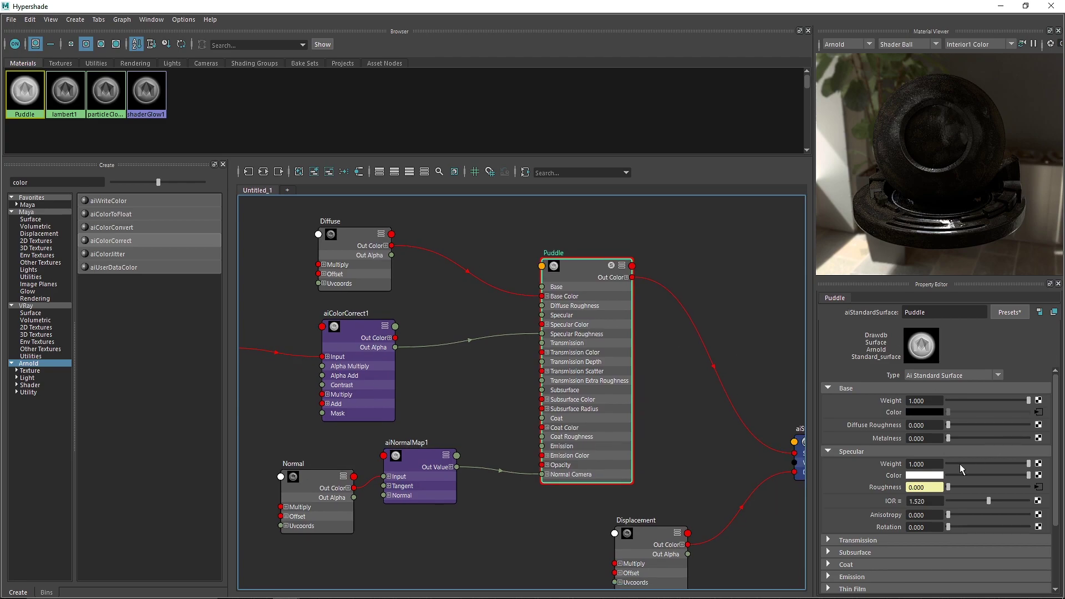
{"action": "left_click", "coordinate": [338, 335]}
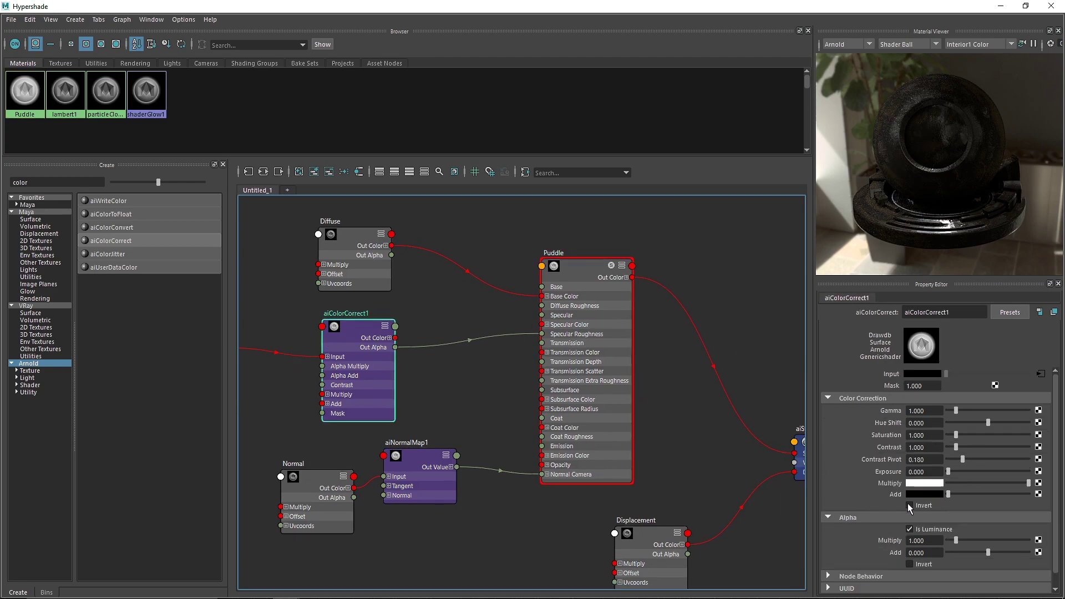
{"action": "left_click", "coordinate": [910, 505]}
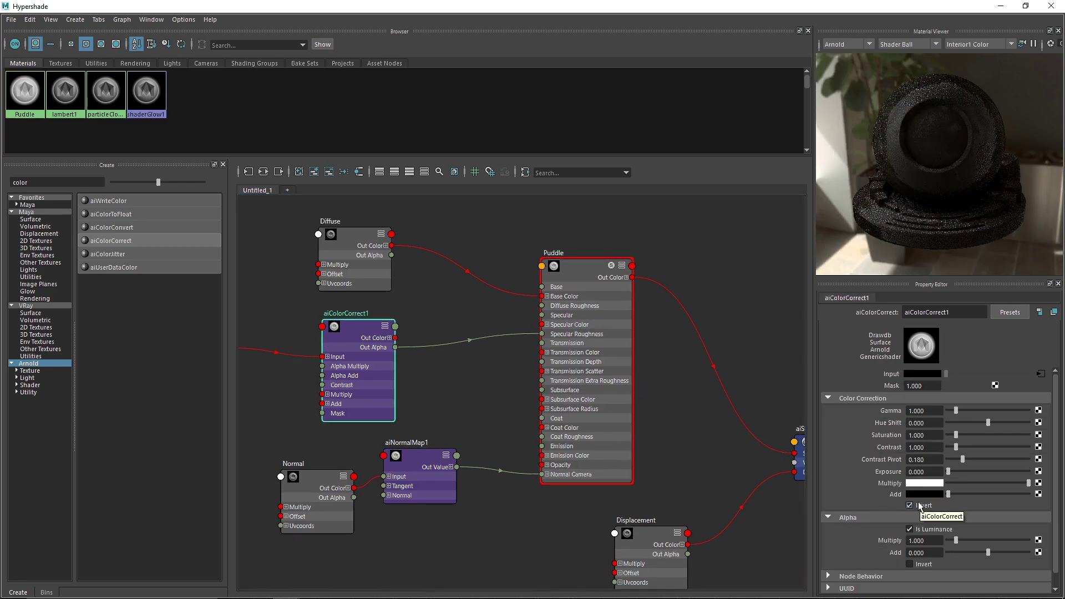
{"action": "left_click", "coordinate": [919, 505]}
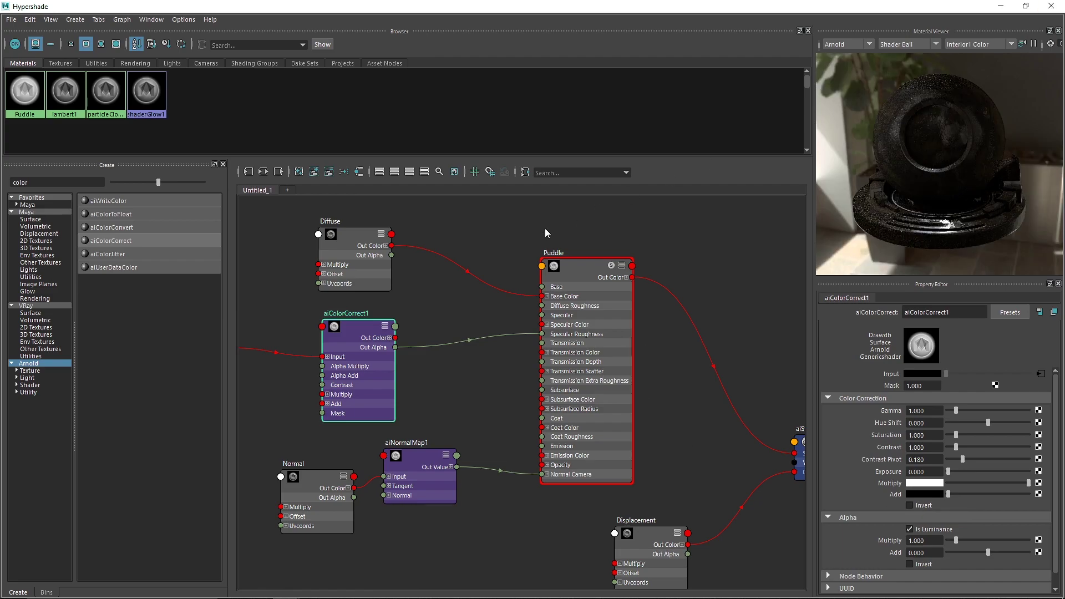
{"action": "left_click", "coordinate": [1051, 6]}
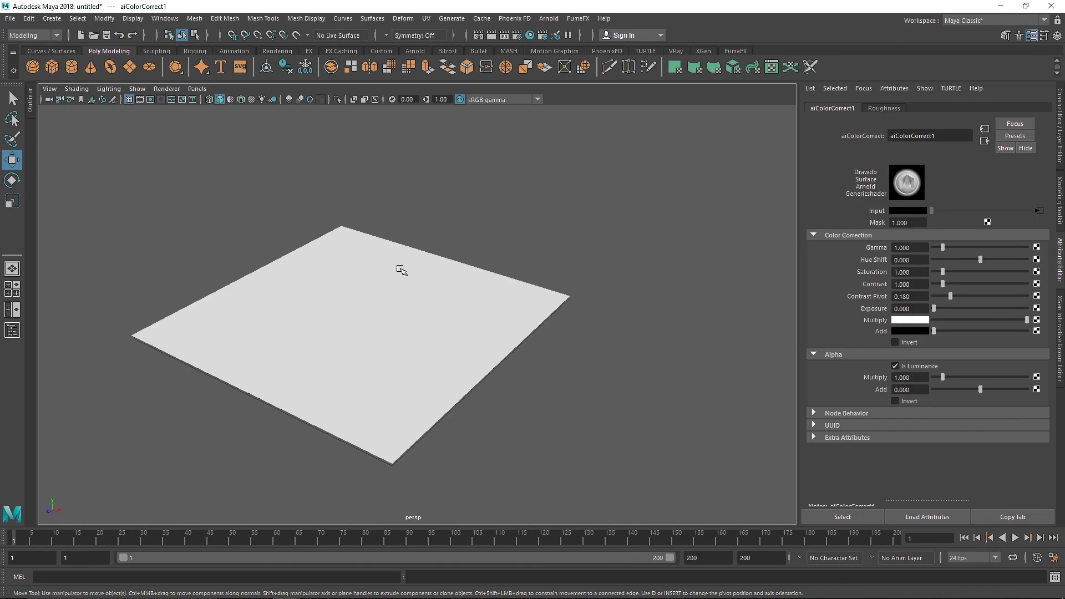
Display the Ground plane in textured mode and orbit closer to it
{"action": "left_click", "coordinate": [341, 293]}
{"action": "scroll", "coordinate": [342, 292], "scroll_direction": "up", "scroll_amount": 3}
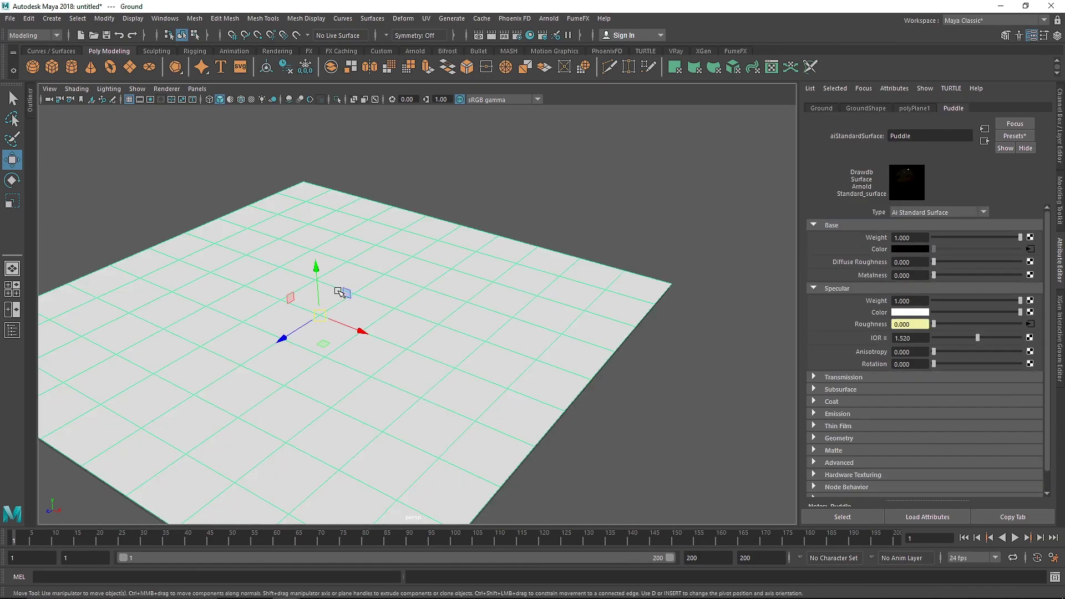
{"action": "key", "text": "6"}
{"action": "left_click", "coordinate": [486, 183]}
{"action": "mouse_move", "coordinate": [487, 183]}
{"action": "left_mouse_down", "text": "alt"}
{"action": "mouse_move", "coordinate": [392, 368]}
{"action": "mouse_move", "coordinate": [391, 257]}
{"action": "mouse_move", "coordinate": [497, 307]}
{"action": "mouse_move", "coordinate": [305, 275]}
{"action": "mouse_move", "coordinate": [465, 278]}
{"action": "mouse_move", "coordinate": [471, 260]}
{"action": "left_mouse_up", "text": "alt"}
{"action": "scroll", "coordinate": [304, 276], "scroll_direction": "up", "scroll_amount": 4}
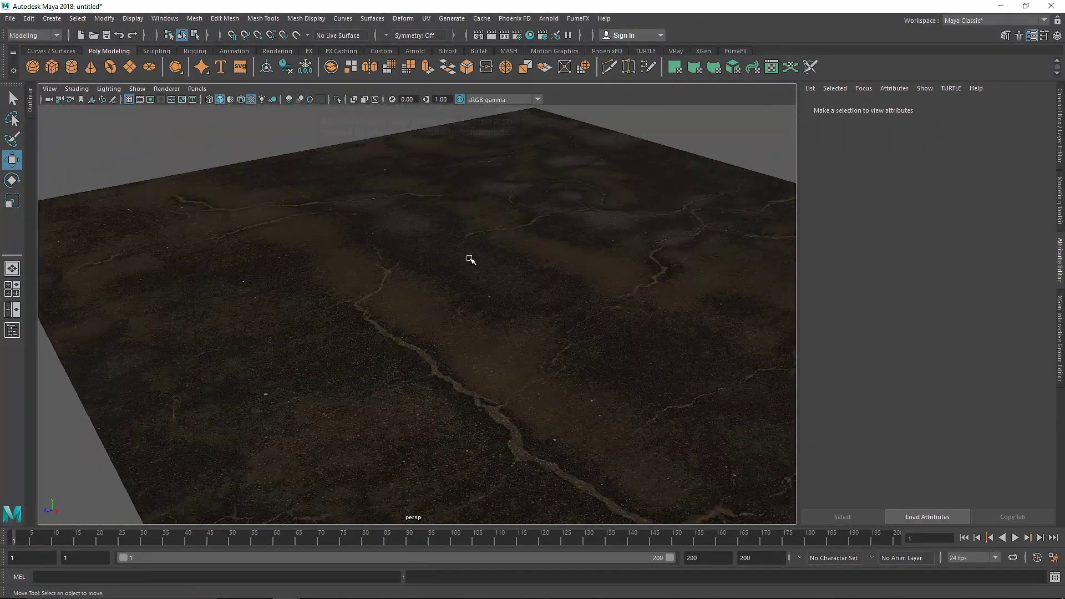
{"action": "middle_click_drag", "start_coordinate": [470, 260], "coordinate": [413, 274], "text": "alt"}
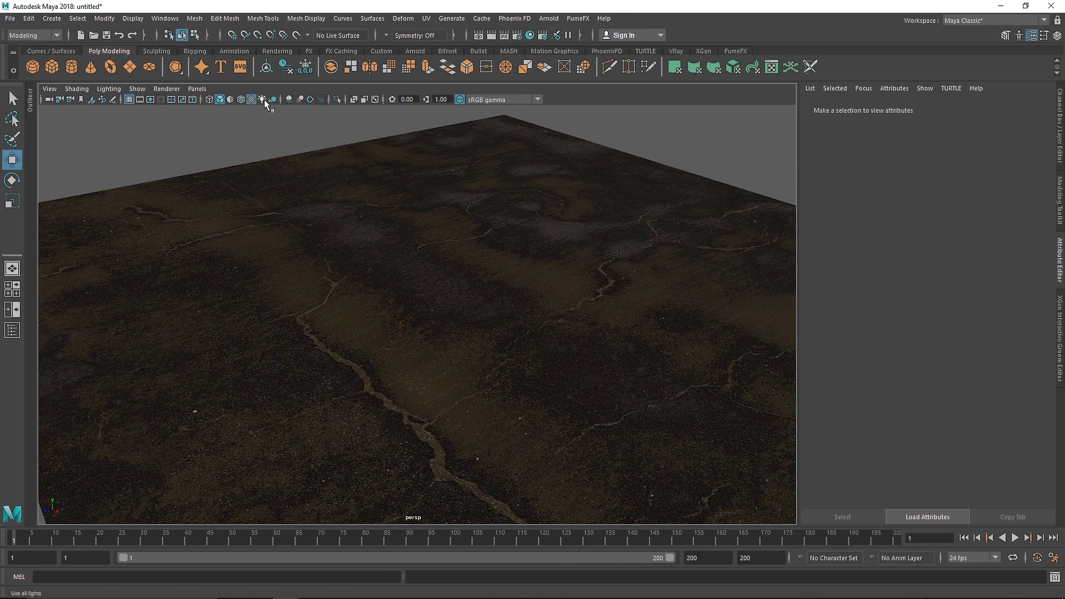
Preview scene-light shading, return to default lighting, and dolly in on the plane
{"action": "left_click", "coordinate": [263, 100]}
{"action": "left_click", "coordinate": [261, 100]}
{"action": "left_click", "coordinate": [261, 101]}
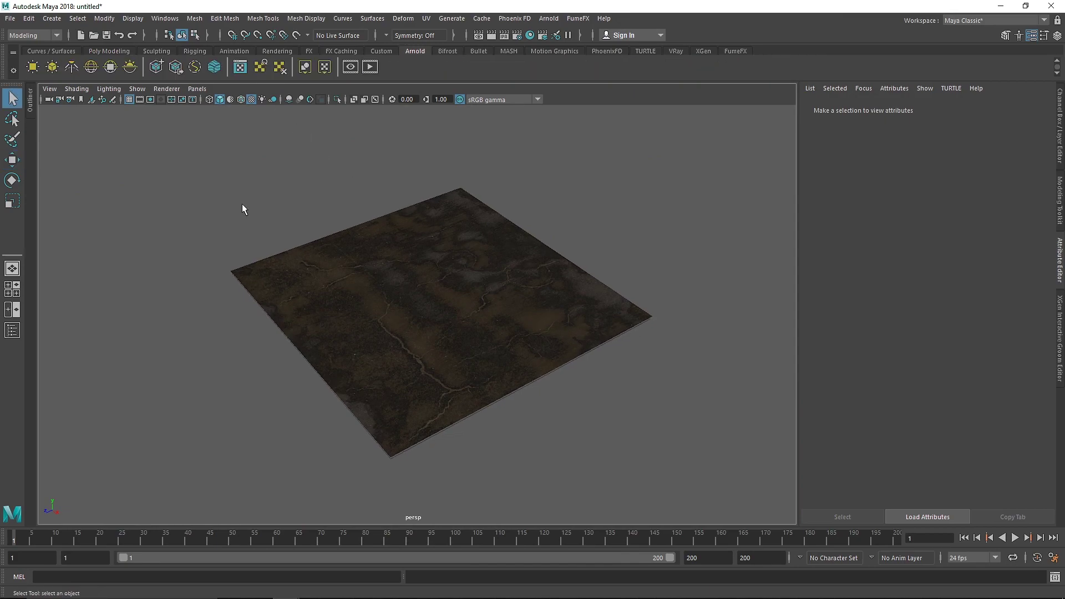
{"action": "right_click_drag", "start_coordinate": [242, 209], "coordinate": [294, 205], "text": "alt"}
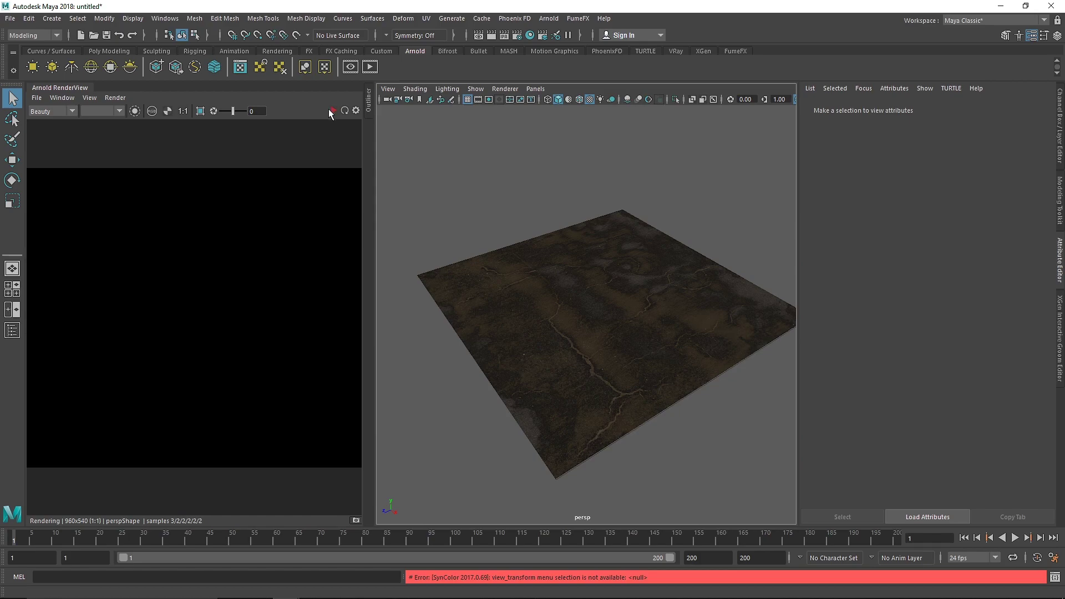
Start an IPR render from perspShape and add a Physical Sky to light the ground
{"action": "left_click", "coordinate": [333, 110]}
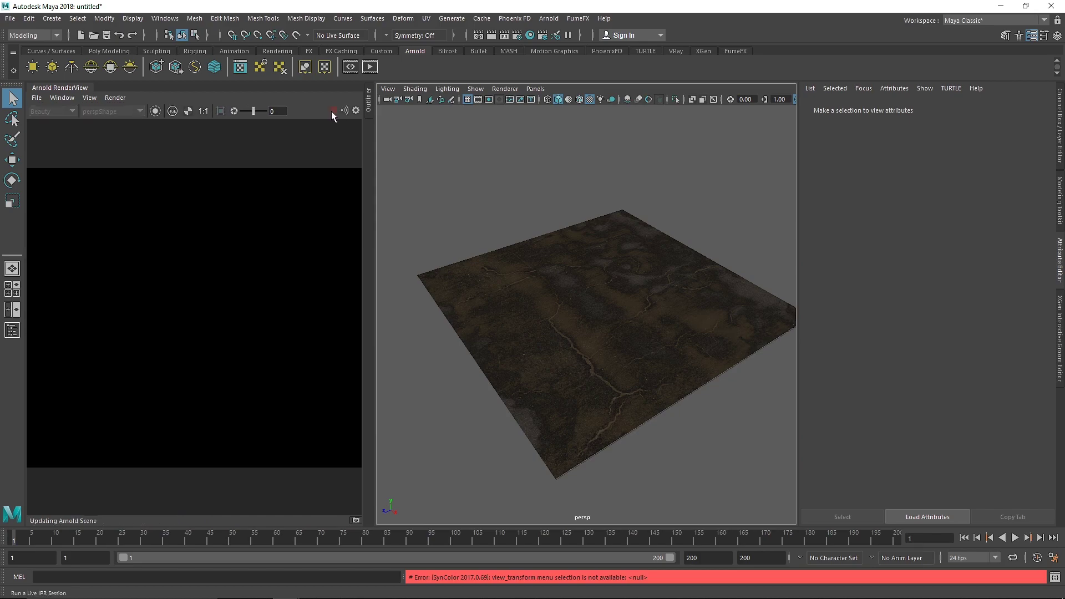
{"action": "left_click", "coordinate": [113, 111]}
{"action": "left_click", "coordinate": [113, 129]}
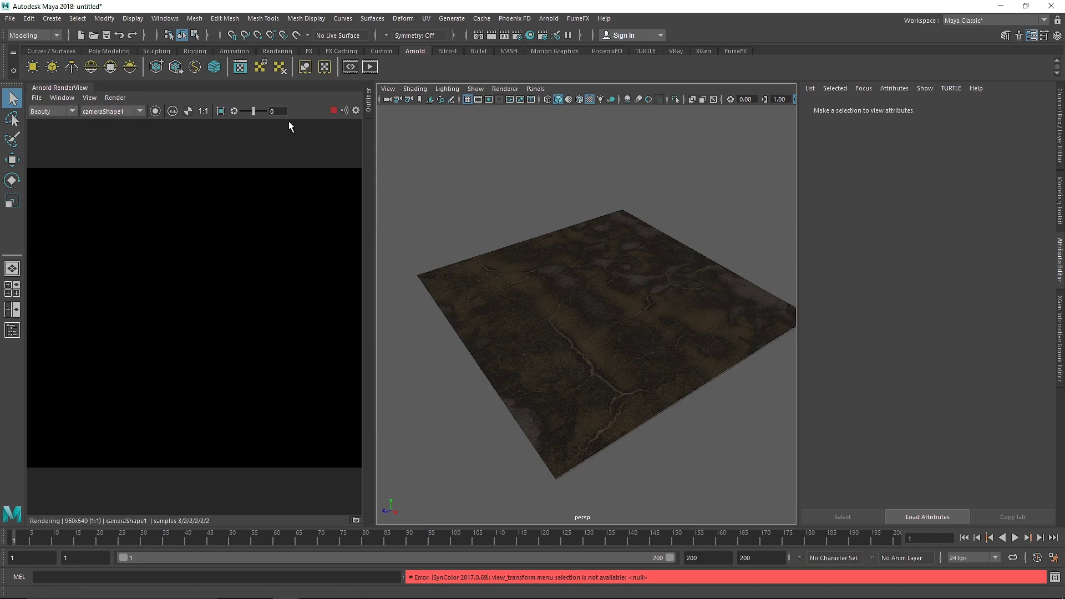
{"action": "left_click", "coordinate": [111, 111]}
{"action": "left_click", "coordinate": [114, 118]}
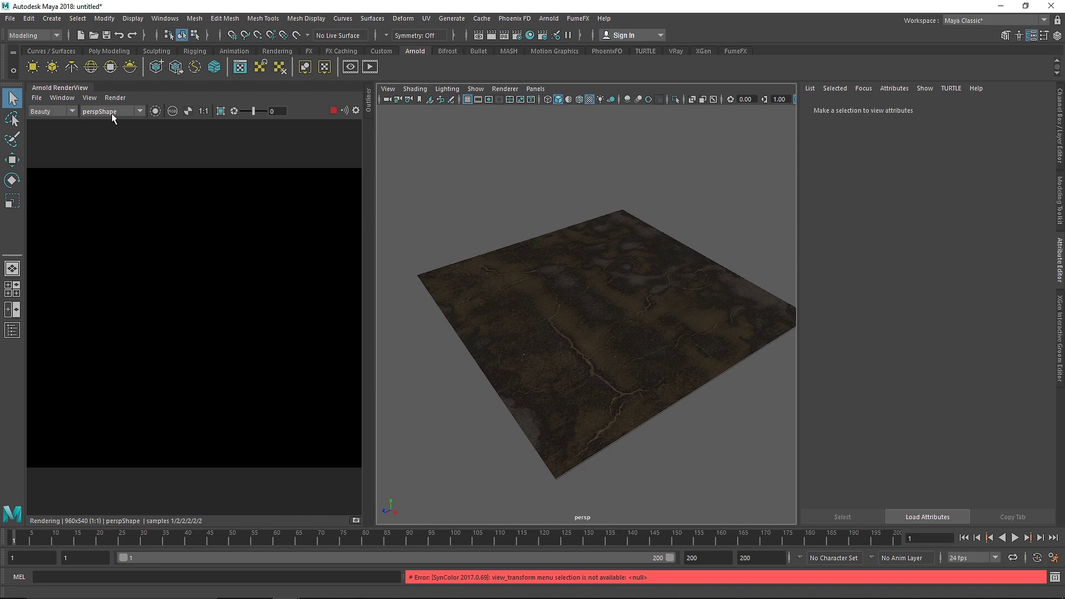
{"action": "left_click", "coordinate": [136, 69]}
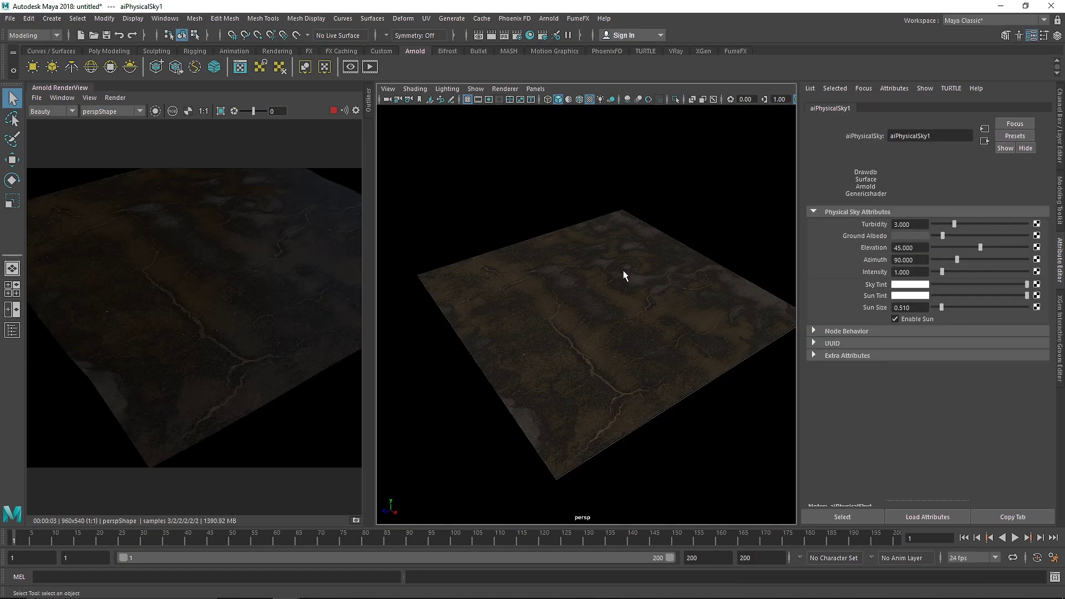
{"action": "left_click_drag", "start_coordinate": [623, 271], "coordinate": [473, 266], "text": "alt"}
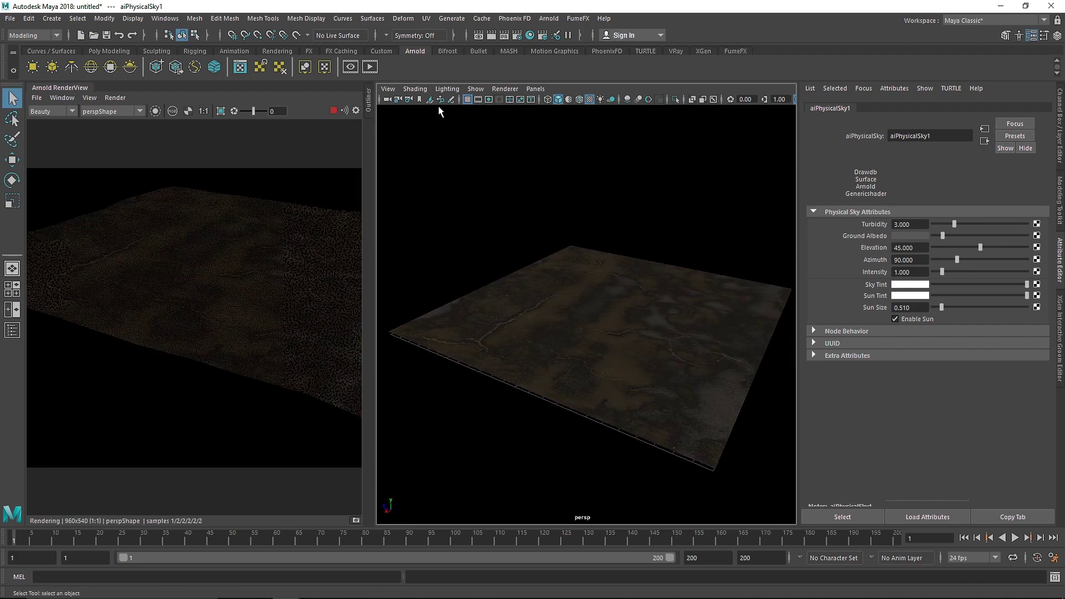
Look through camera1 in the viewport and render from cameraShape1
{"action": "left_click", "coordinate": [535, 89]}
{"action": "mouse_move", "coordinate": [610, 99]}
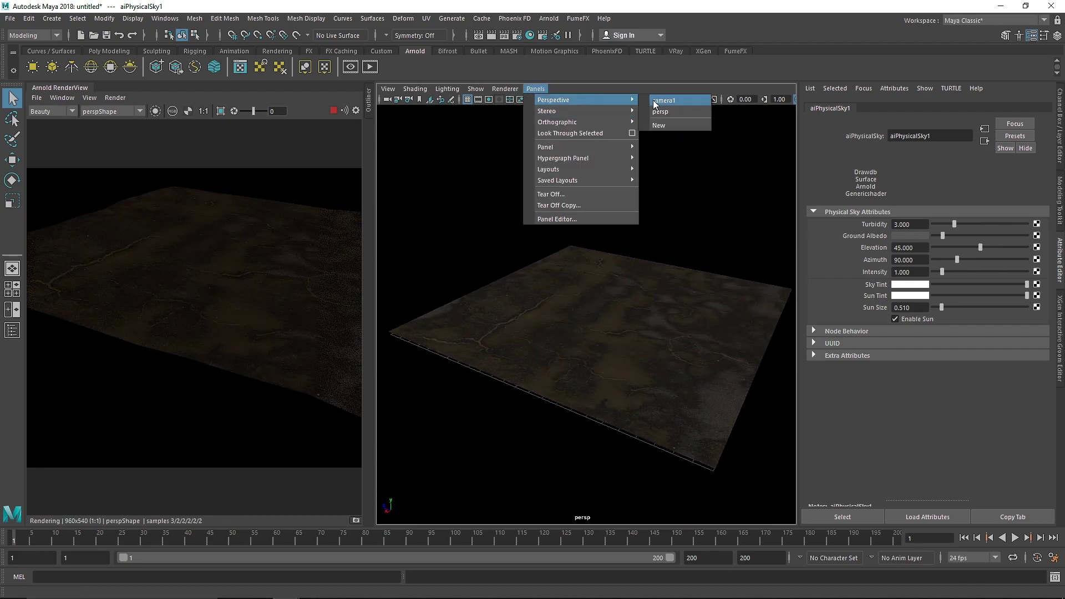
{"action": "left_click", "coordinate": [653, 104]}
{"action": "scroll", "coordinate": [584, 309], "scroll_direction": "up", "scroll_amount": 9}
{"action": "mouse_move", "coordinate": [496, 290]}
{"action": "left_mouse_down", "text": "alt"}
{"action": "mouse_move", "coordinate": [474, 241]}
{"action": "mouse_move", "coordinate": [481, 294]}
{"action": "left_mouse_up", "text": "alt"}
{"action": "left_click", "coordinate": [128, 113]}
{"action": "left_click", "coordinate": [126, 128]}
Tumble and dolly camera1 to a low near-horizon angle across the ground
{"action": "middle_click_drag", "start_coordinate": [563, 243], "coordinate": [629, 318], "text": "alt"}
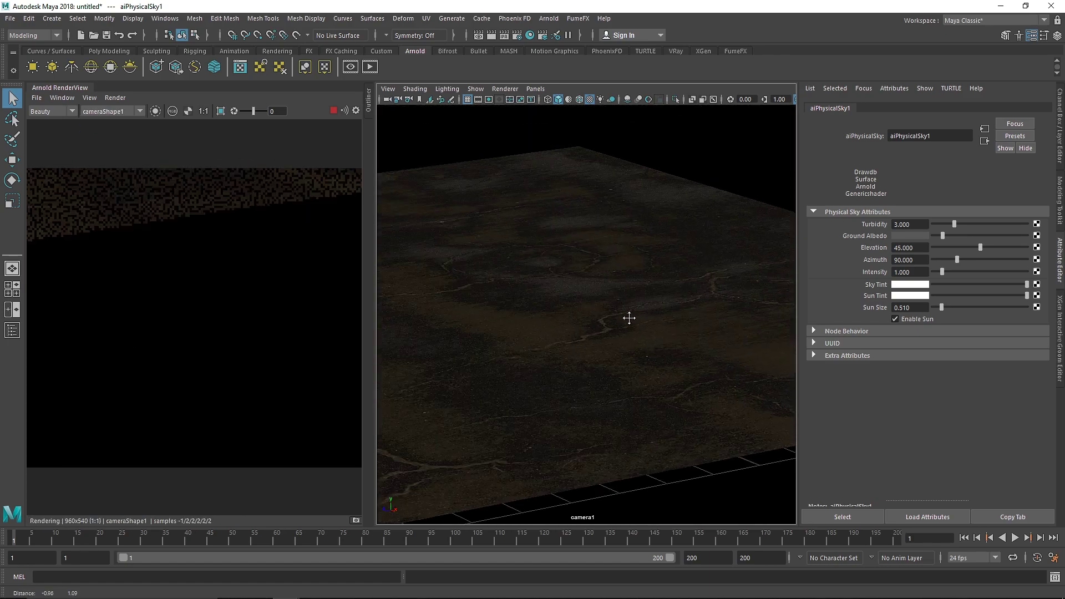
{"action": "left_click_drag", "start_coordinate": [532, 230], "coordinate": [656, 386], "text": "alt"}
{"action": "middle_click_drag", "start_coordinate": [610, 363], "coordinate": [597, 397], "text": "alt"}
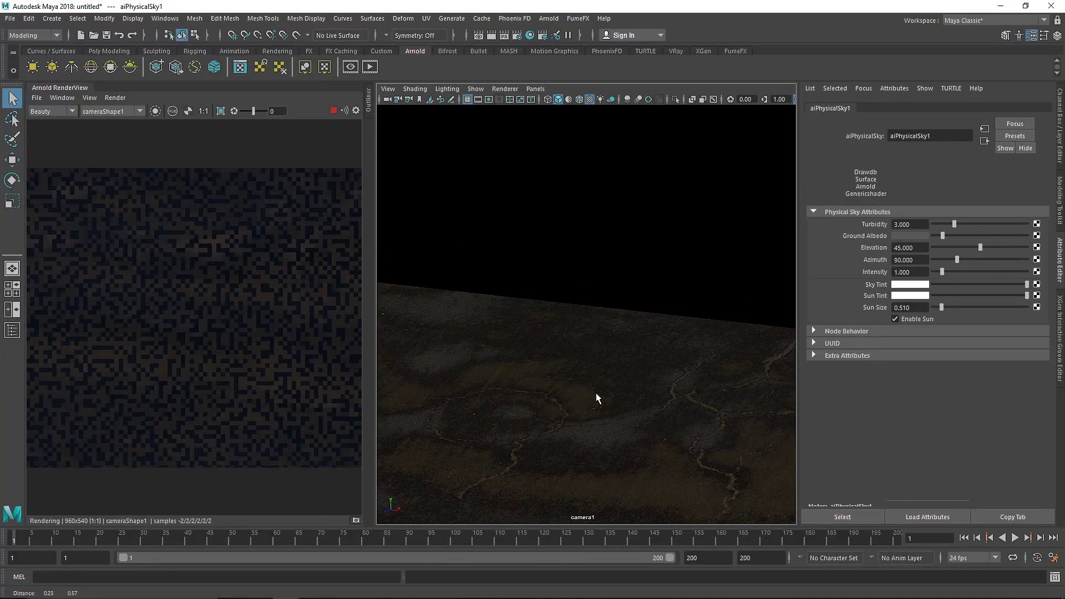
{"action": "scroll", "coordinate": [275, 299], "scroll_direction": "down", "scroll_amount": 2}
{"action": "left_click_drag", "start_coordinate": [611, 391], "coordinate": [574, 414], "text": "alt"}
{"action": "scroll", "coordinate": [524, 394], "scroll_direction": "up", "scroll_amount": 3}
{"action": "middle_click_drag", "start_coordinate": [575, 413], "coordinate": [657, 330], "text": "alt"}
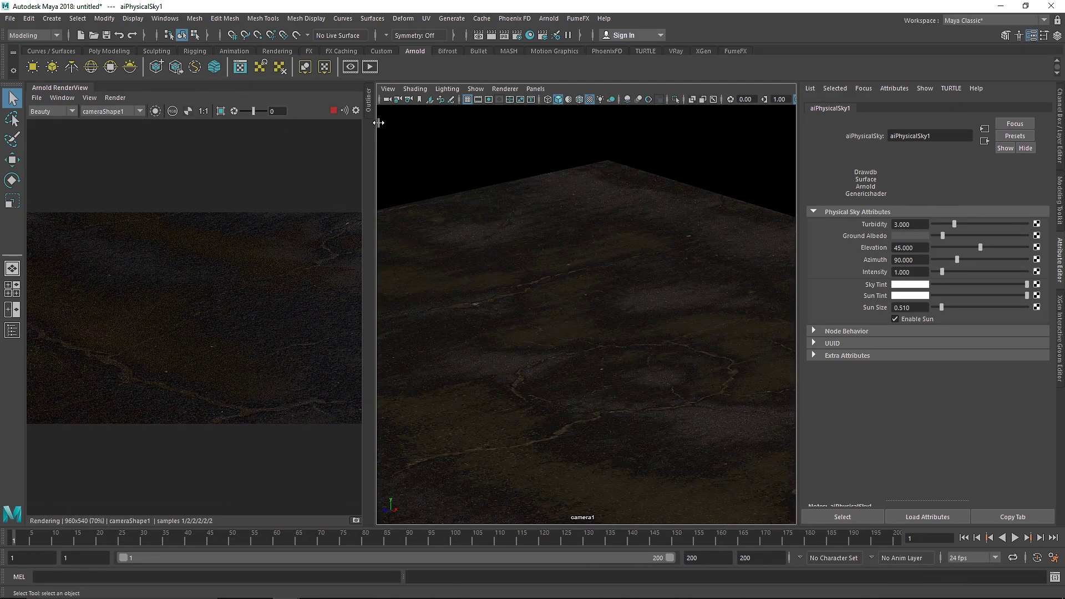
Widen the RenderView, show aiPhysicalSky1's attributes, and tilt camera1 toward the ground
{"action": "left_click_drag", "start_coordinate": [378, 123], "coordinate": [493, 122]}
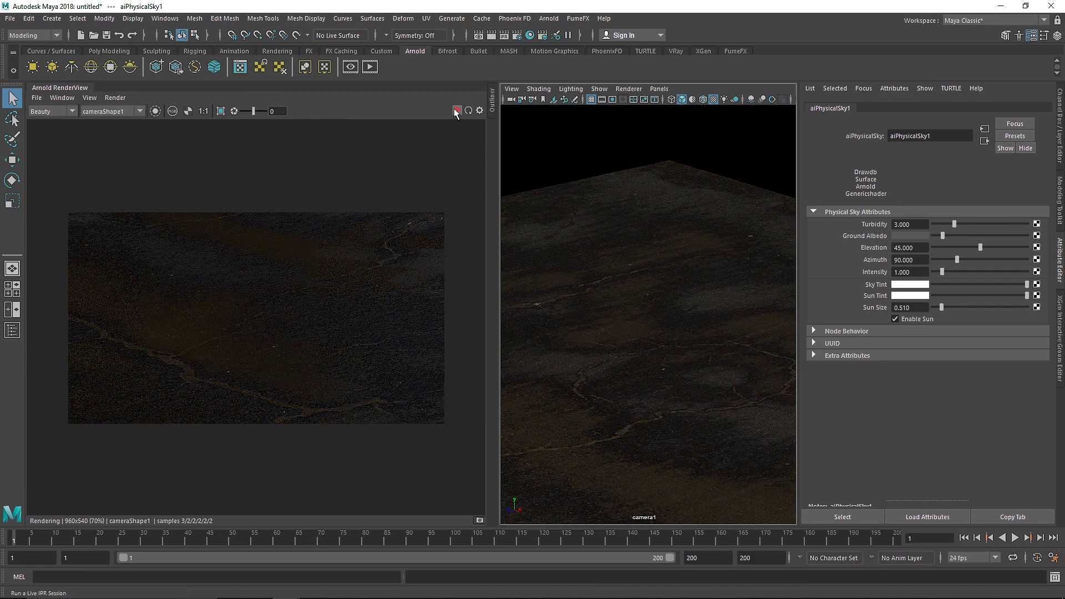
{"action": "left_click", "coordinate": [545, 120]}
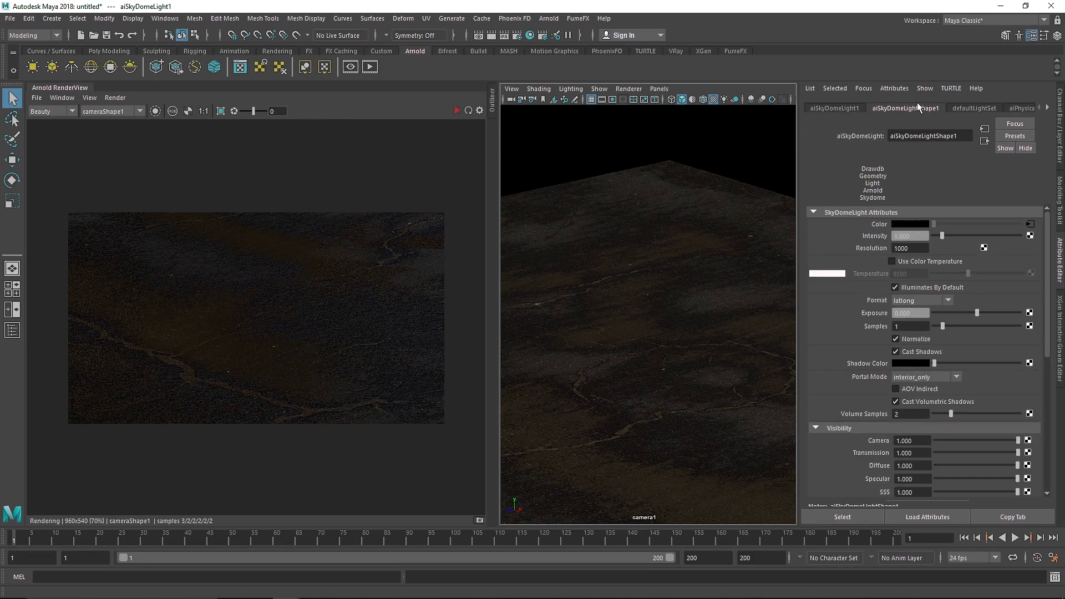
{"action": "left_click", "coordinate": [1018, 109]}
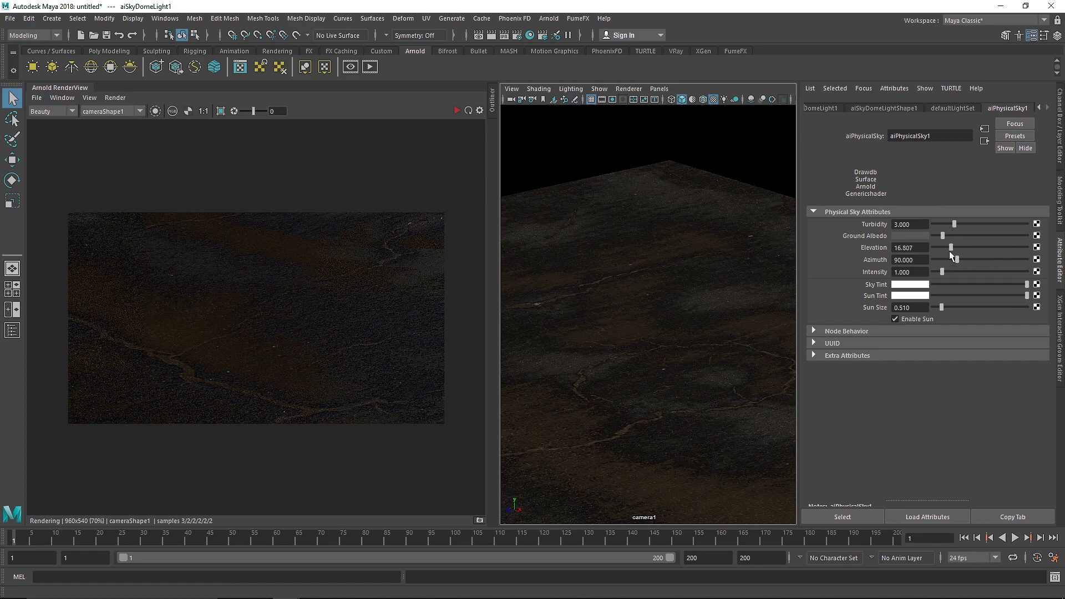
{"action": "left_click_drag", "start_coordinate": [656, 299], "coordinate": [671, 353], "text": "alt"}
{"action": "middle_click_drag", "start_coordinate": [670, 353], "coordinate": [690, 415], "text": "alt"}
{"action": "mouse_move", "coordinate": [654, 337]}
{"action": "left_mouse_down", "text": "alt"}
{"action": "mouse_move", "coordinate": [647, 346]}
{"action": "mouse_move", "coordinate": [645, 321]}
{"action": "left_mouse_up", "text": "alt"}
{"action": "middle_click_drag", "start_coordinate": [645, 322], "coordinate": [645, 326], "text": "alt"}
{"action": "left_click_drag", "start_coordinate": [645, 325], "coordinate": [644, 337], "text": "alt"}
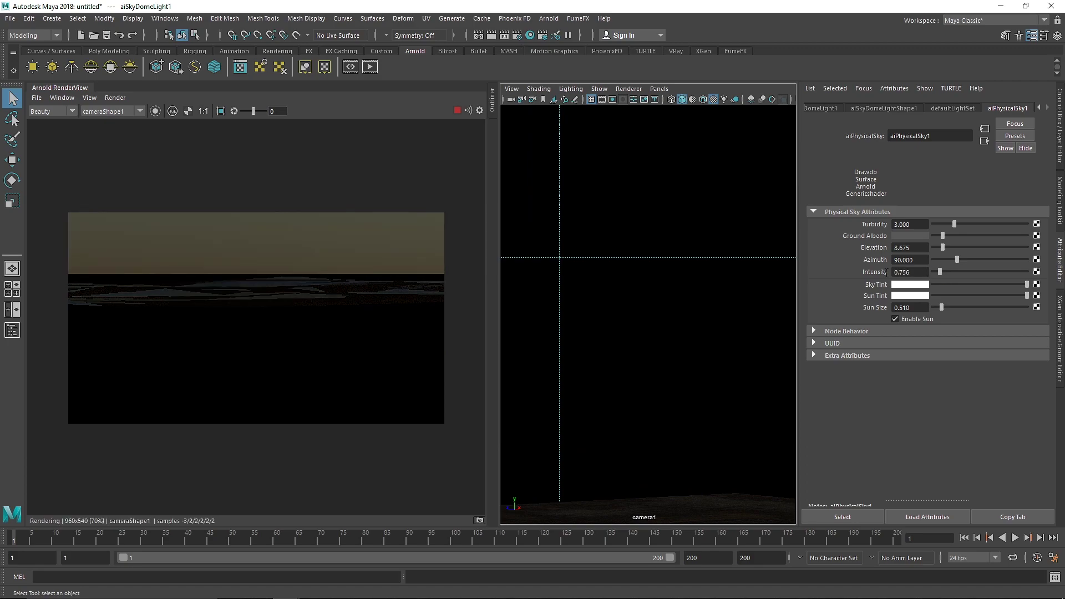
Set sky Intensity to 1.2, Turbidity 3.873, and lower the sun's elevation
{"action": "left_click", "coordinate": [909, 272]}
{"action": "type", "text": "1.2"}
{"action": "key", "text": "Return"}
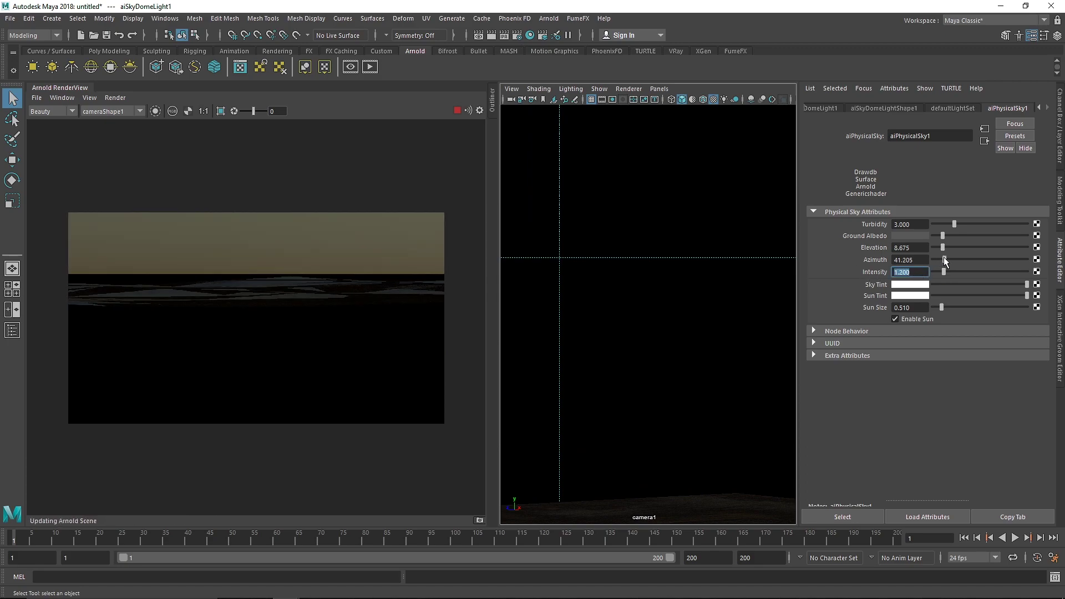
{"action": "mouse_move", "coordinate": [957, 259]}
{"action": "left_mouse_down"}
{"action": "mouse_move", "coordinate": [1013, 259]}
{"action": "mouse_move", "coordinate": [945, 259]}
{"action": "left_mouse_up"}
{"action": "left_click_drag", "start_coordinate": [942, 247], "coordinate": [963, 225]}
{"action": "mouse_move", "coordinate": [935, 248]}
{"action": "left_mouse_down"}
{"action": "mouse_move", "coordinate": [973, 247]}
{"action": "mouse_move", "coordinate": [946, 251]}
{"action": "left_mouse_up"}
{"action": "left_click_drag", "start_coordinate": [945, 259], "coordinate": [997, 258]}
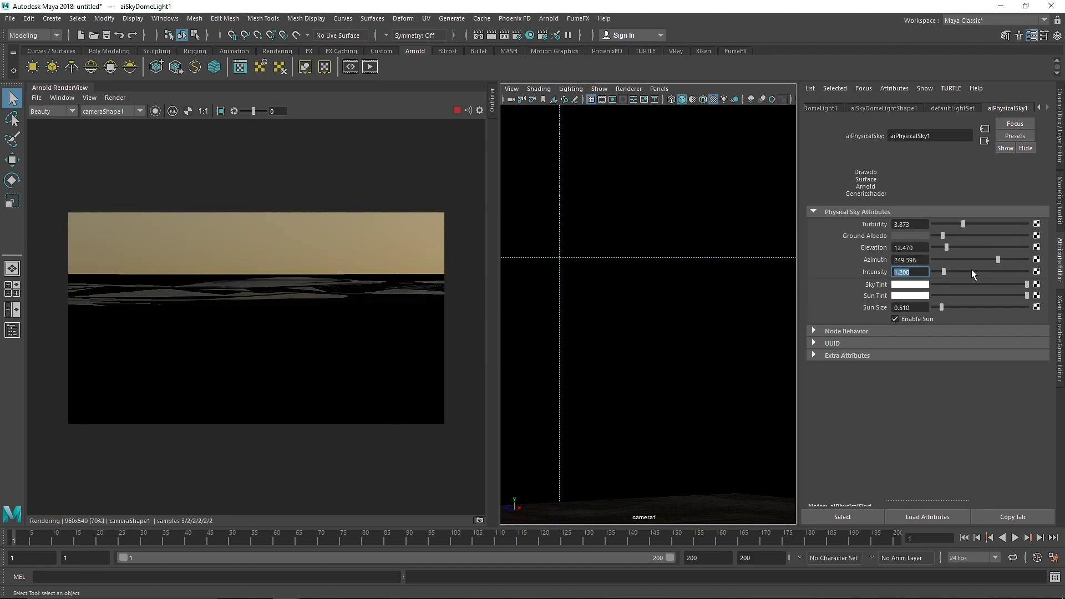
Reframe camera1 low over the ground and swing the sun's azimuth to 221.205
{"action": "left_click_drag", "start_coordinate": [716, 273], "coordinate": [580, 357], "text": "alt"}
{"action": "middle_click_drag", "start_coordinate": [580, 358], "coordinate": [610, 351], "text": "alt"}
{"action": "left_click_drag", "start_coordinate": [611, 351], "coordinate": [600, 350], "text": "alt"}
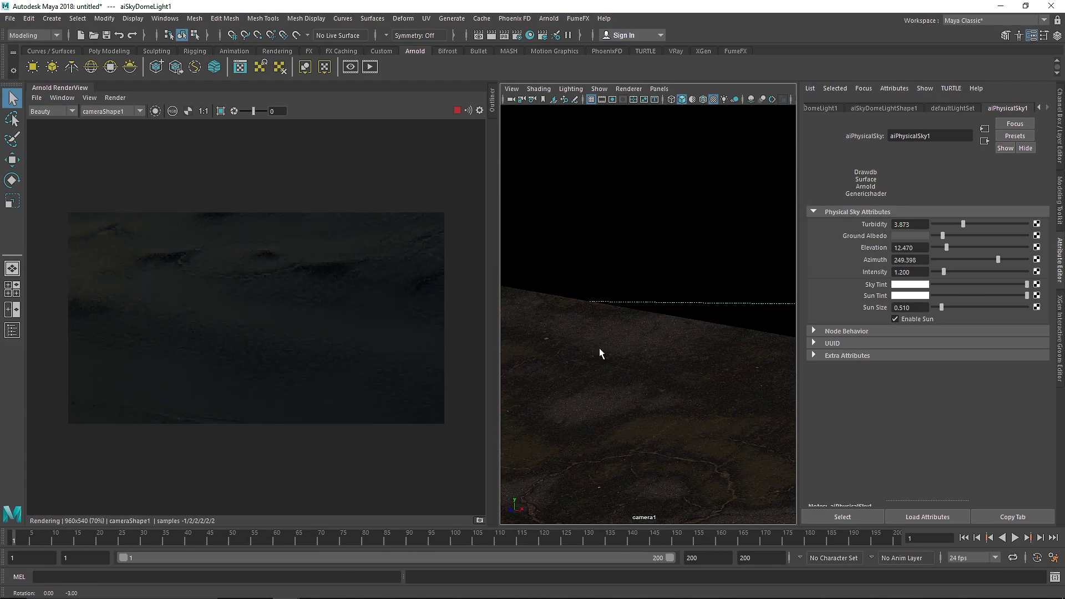
{"action": "middle_click_drag", "start_coordinate": [600, 349], "coordinate": [624, 300], "text": "alt"}
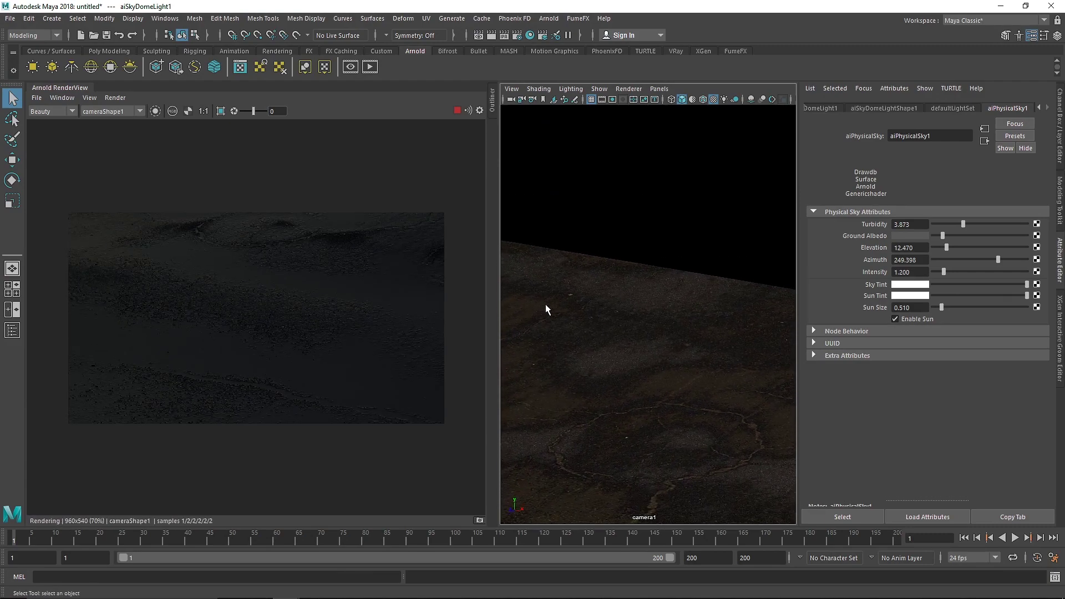
{"action": "scroll", "coordinate": [455, 280], "scroll_direction": "up", "scroll_amount": 1}
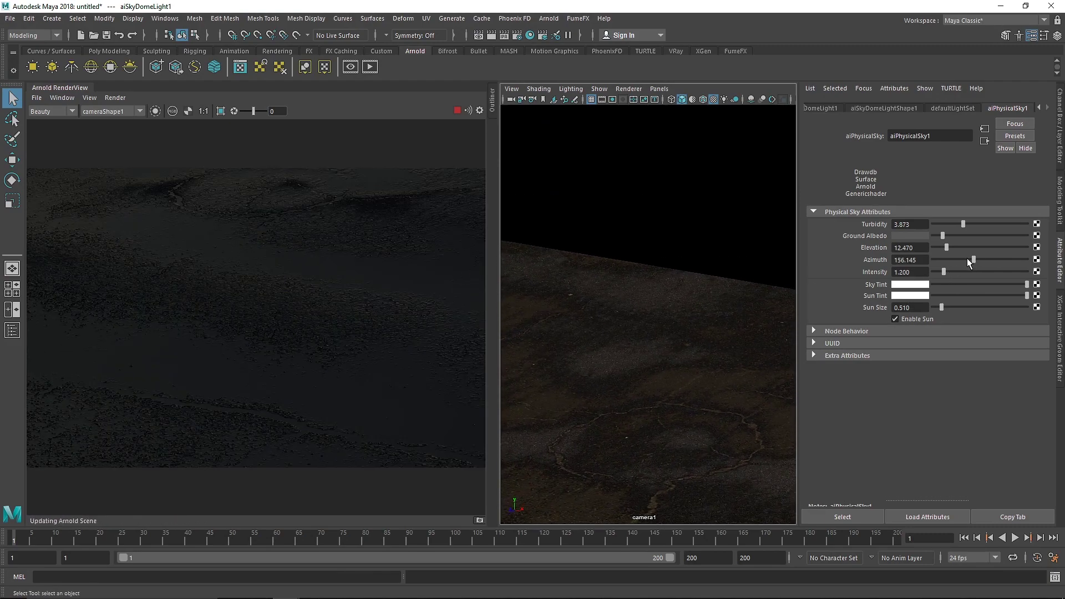
{"action": "left_click_drag", "start_coordinate": [967, 258], "coordinate": [990, 256]}
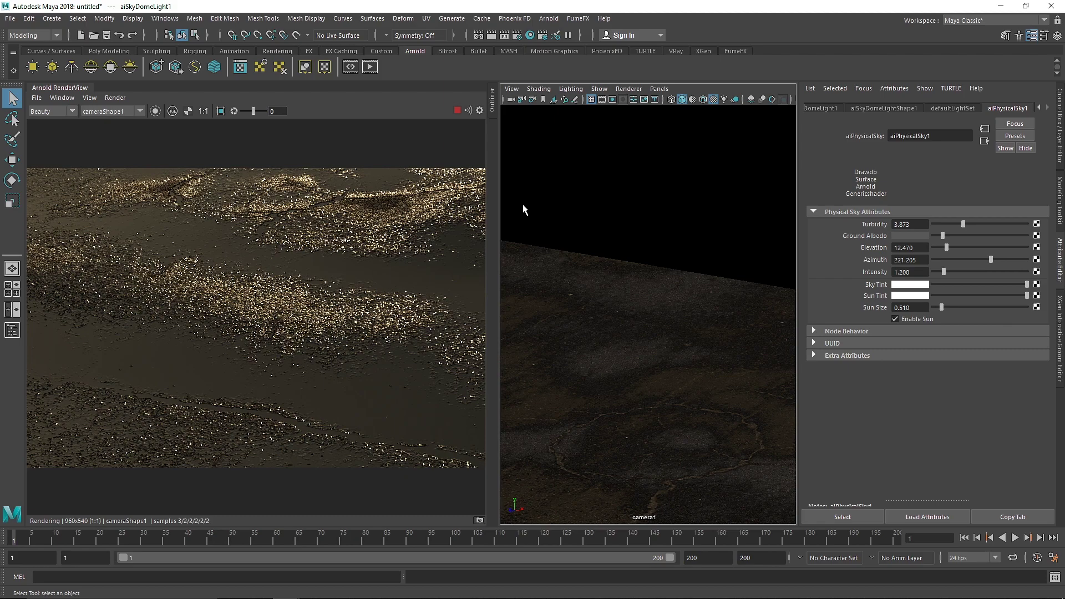
{"action": "scroll", "coordinate": [401, 265], "scroll_direction": "down", "scroll_amount": 2}
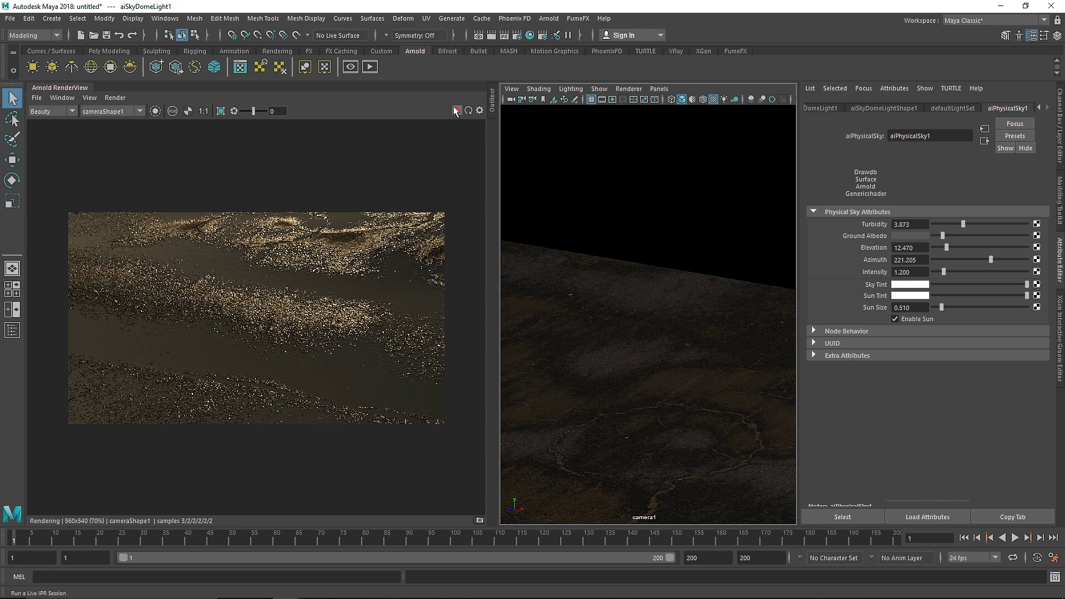
Select the ground and set its Arnold subdivision type to catclark, restarting the live render
{"action": "left_click", "coordinate": [566, 324]}
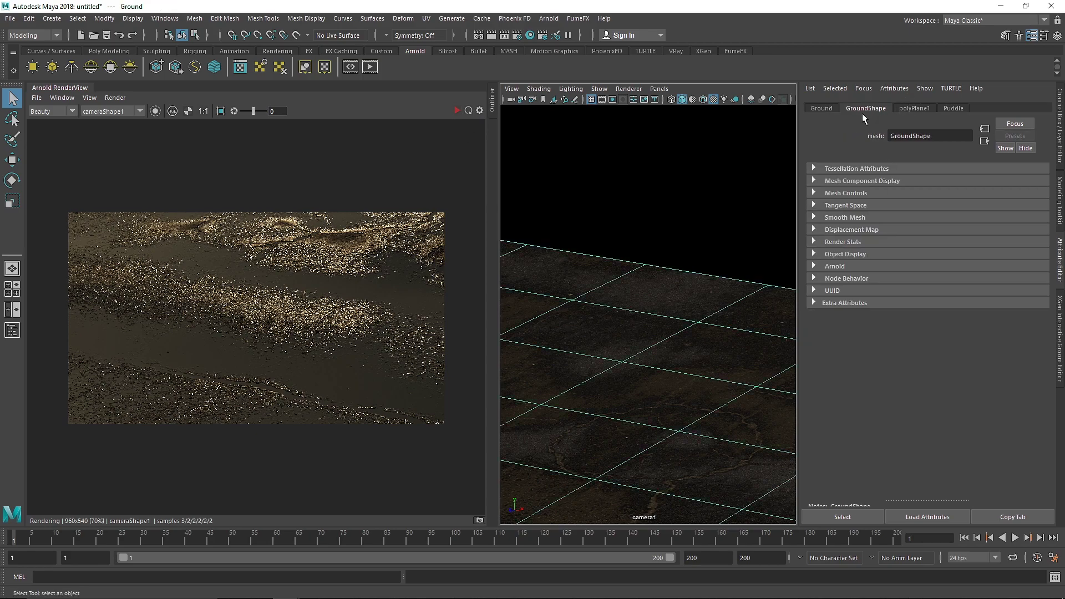
{"action": "left_click", "coordinate": [828, 266]}
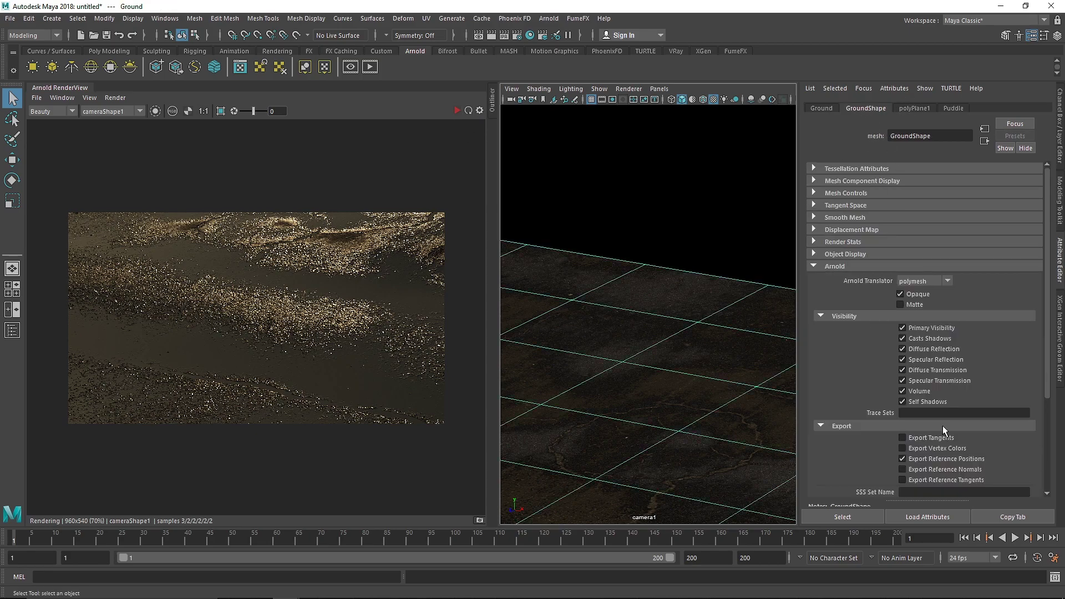
{"action": "scroll", "coordinate": [943, 425], "scroll_direction": "down", "scroll_amount": 5}
{"action": "scroll", "coordinate": [886, 436], "scroll_direction": "down", "scroll_amount": 3}
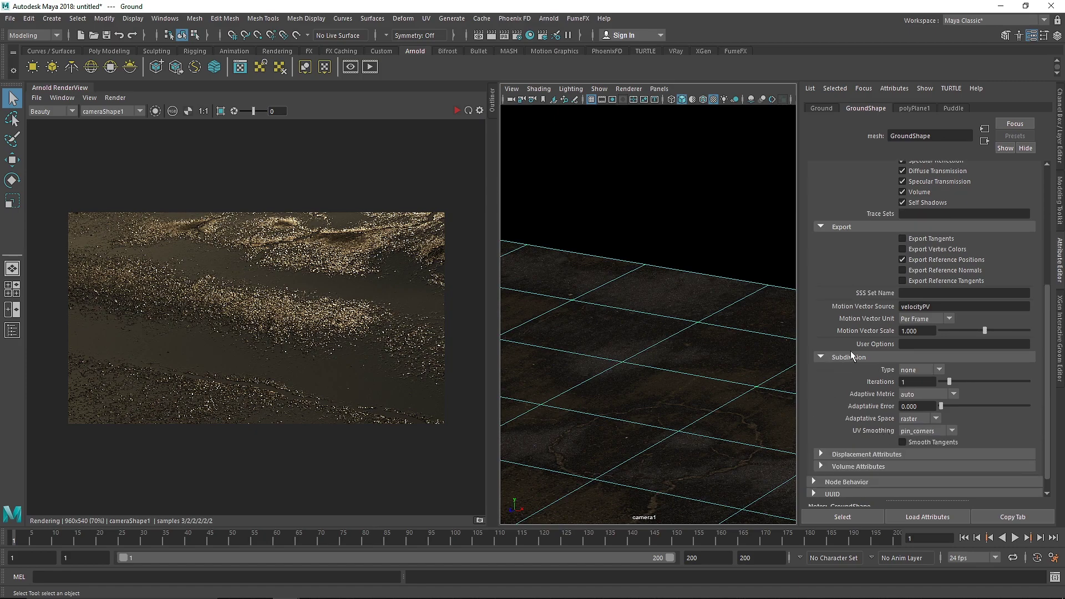
{"action": "left_click", "coordinate": [921, 369]}
{"action": "left_click", "coordinate": [456, 113]}
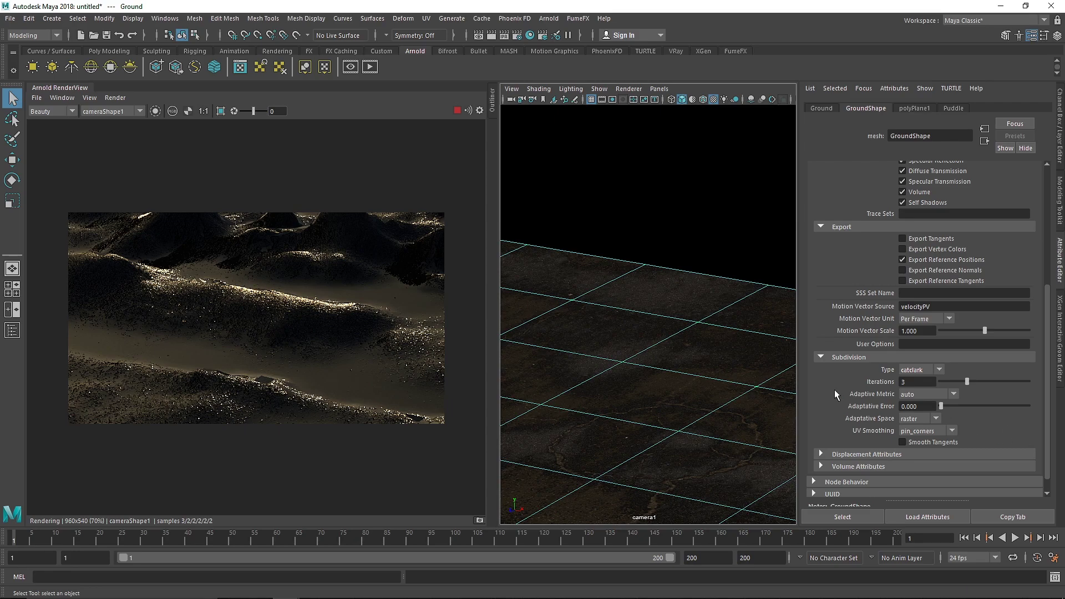
Expand Displacement Attributes and raise subdivision iterations to 4
{"action": "left_click", "coordinate": [859, 451]}
{"action": "scroll", "coordinate": [870, 434], "scroll_direction": "down", "scroll_amount": 1}
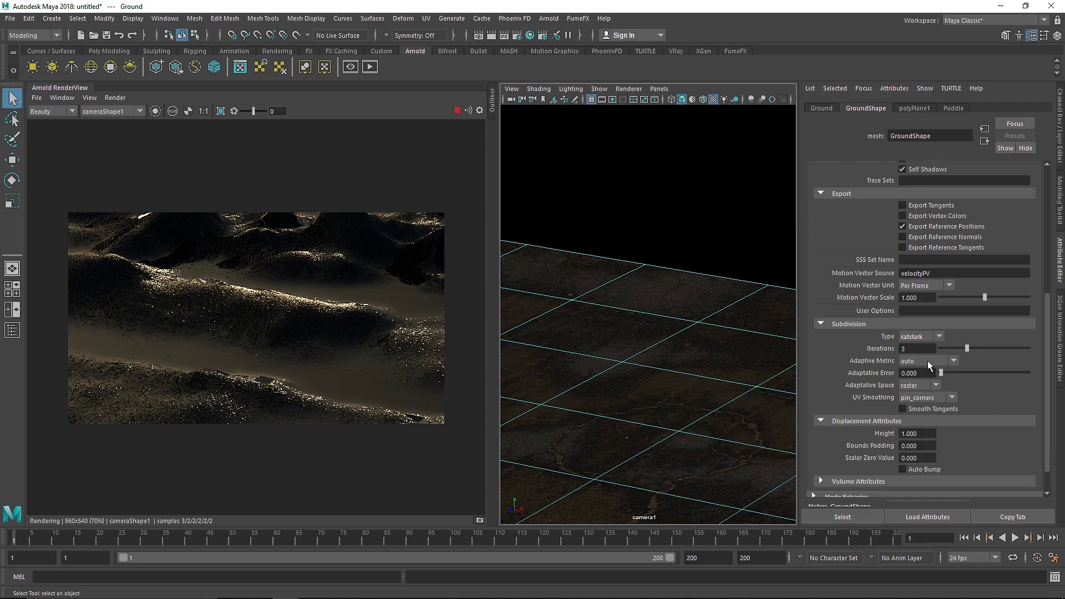
{"action": "left_click", "coordinate": [916, 349]}
{"action": "type", "text": "4"}
{"action": "key", "text": "Return"}
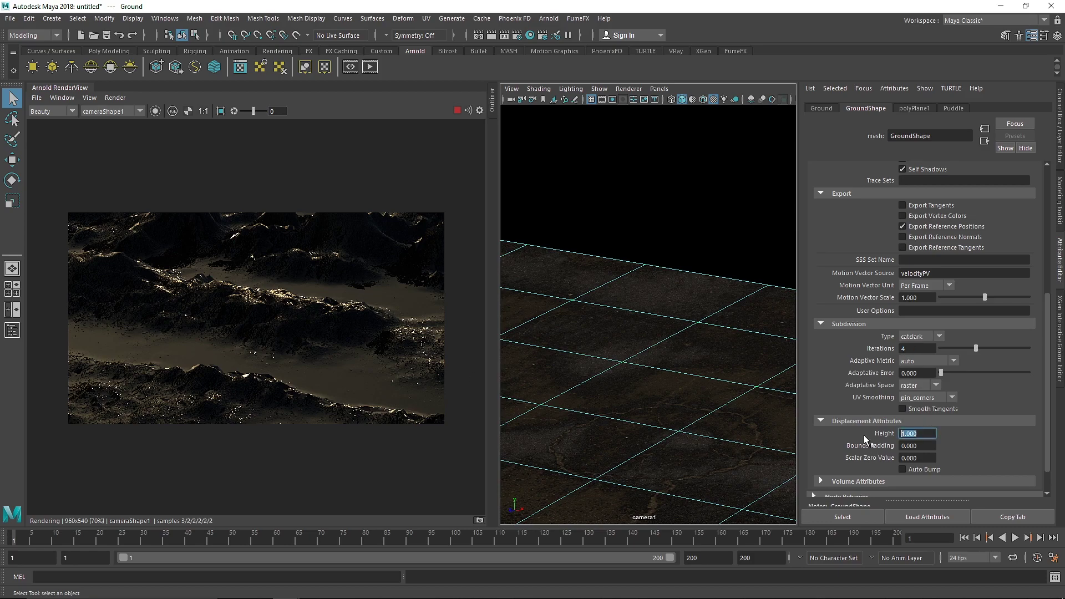
Set the ground's displacement height to 0.2 and update the full scene in RenderView
{"action": "type", "text": "0.2"}
{"action": "key", "text": "Return"}
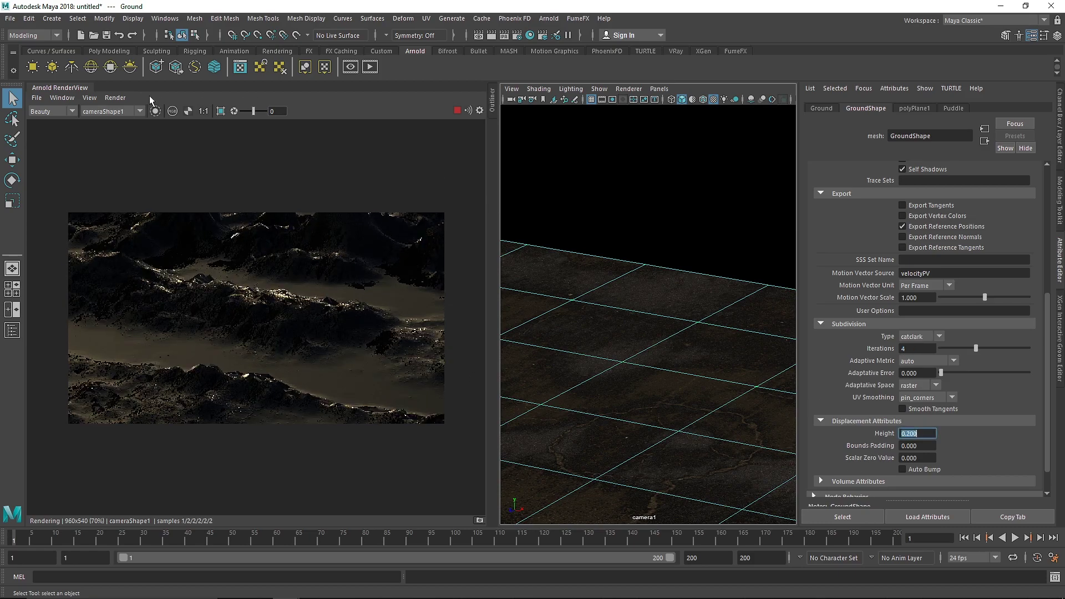
{"action": "left_click", "coordinate": [115, 98]}
{"action": "left_click", "coordinate": [121, 178]}
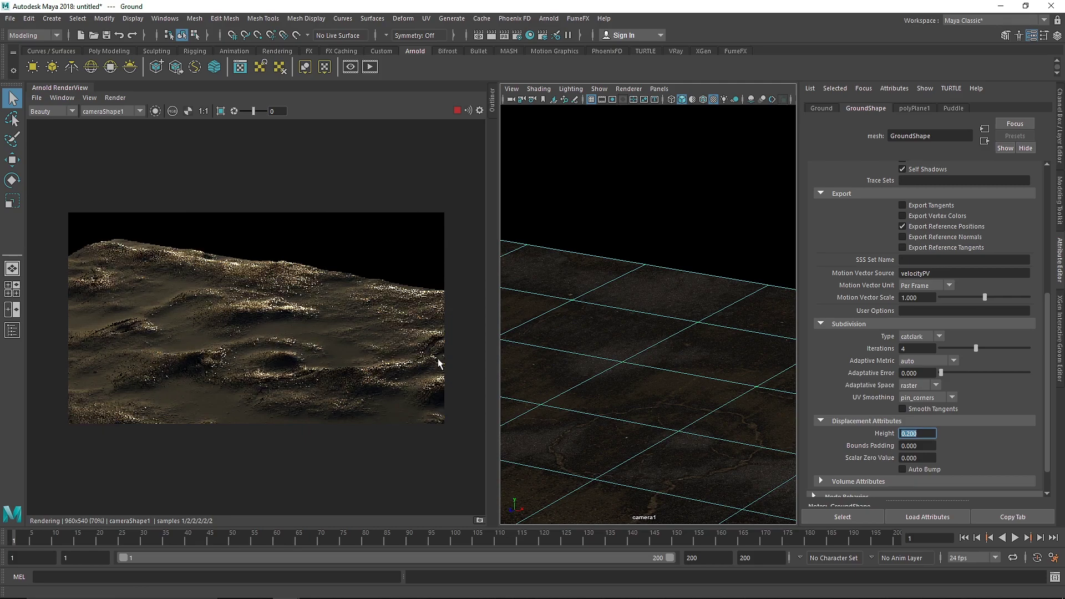
Lower the displacement height to 0.1, enable Auto Bump, and refresh the full scene render
{"action": "double_click", "coordinate": [924, 434]}
{"action": "type", "text": "0.1"}
{"action": "key", "text": "Return"}
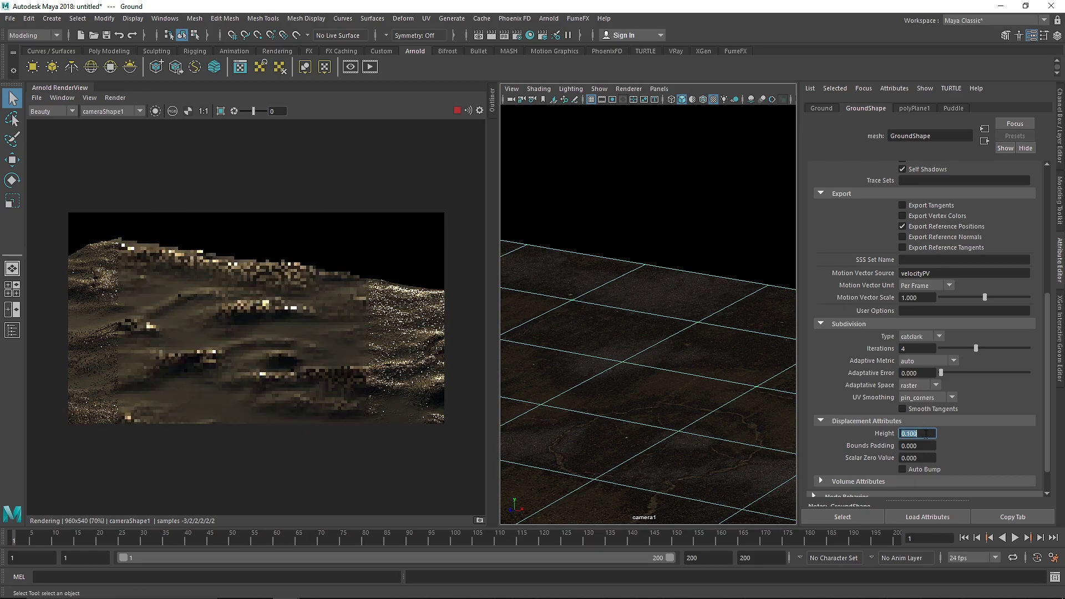
{"action": "left_click", "coordinate": [924, 470]}
{"action": "left_click", "coordinate": [115, 97]}
{"action": "left_click", "coordinate": [142, 180]}
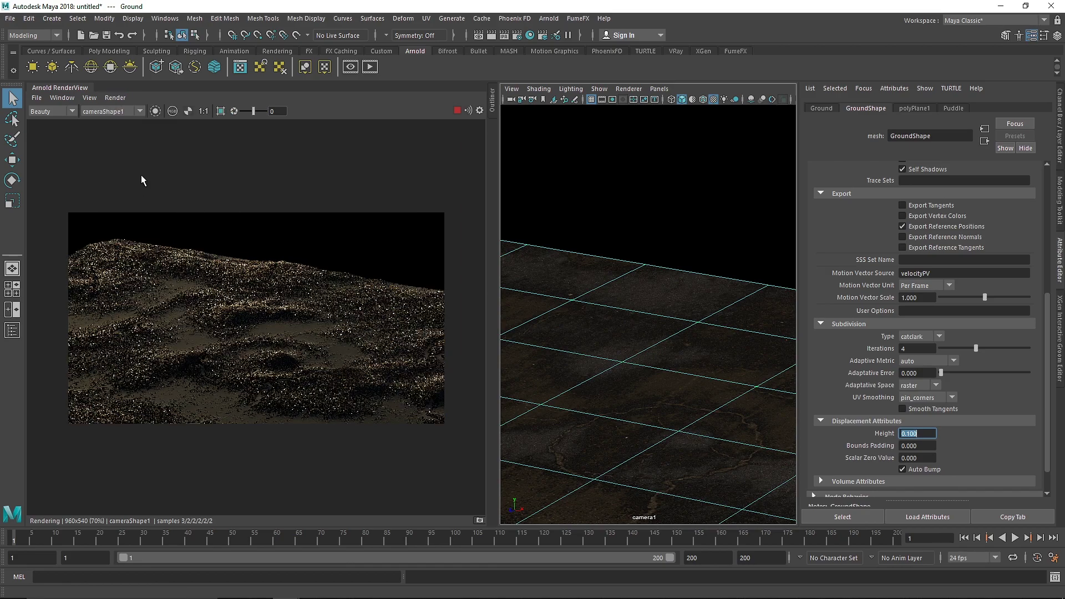
{"action": "left_click", "coordinate": [115, 98]}
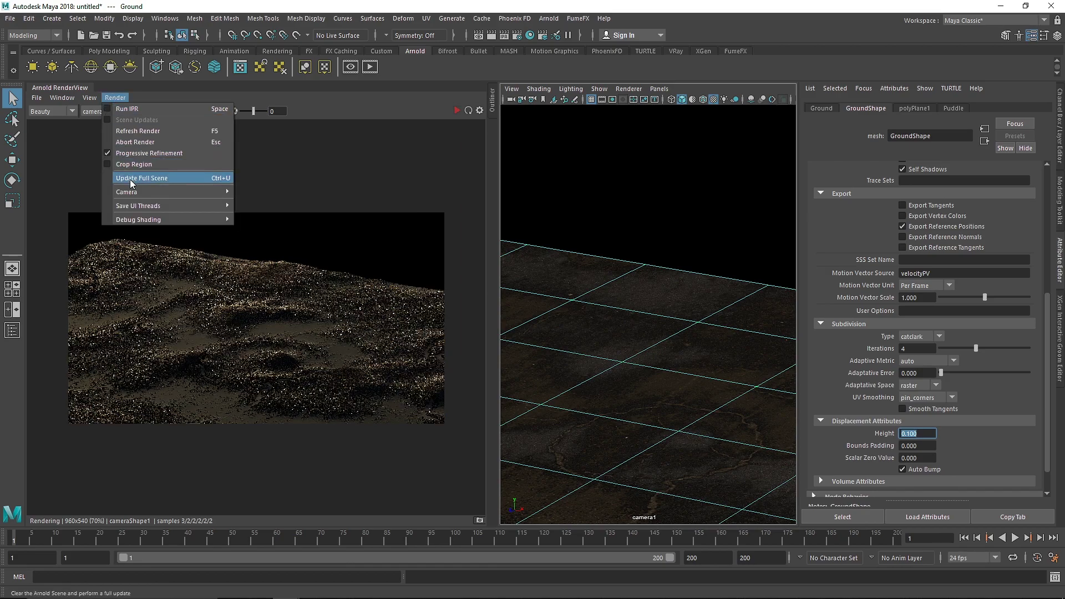
{"action": "left_click", "coordinate": [136, 178]}
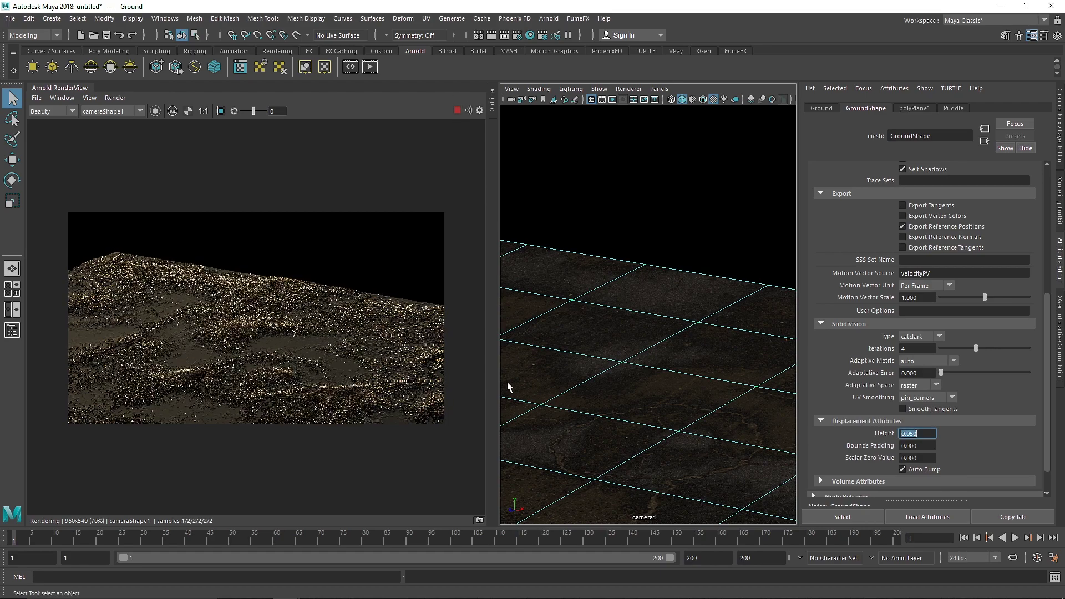
Turn off Auto Bump, reframe camera1 closer over the ground, and show the Puddle material's attributes
{"action": "middle_click_drag", "start_coordinate": [508, 387], "coordinate": [627, 269], "text": "alt"}
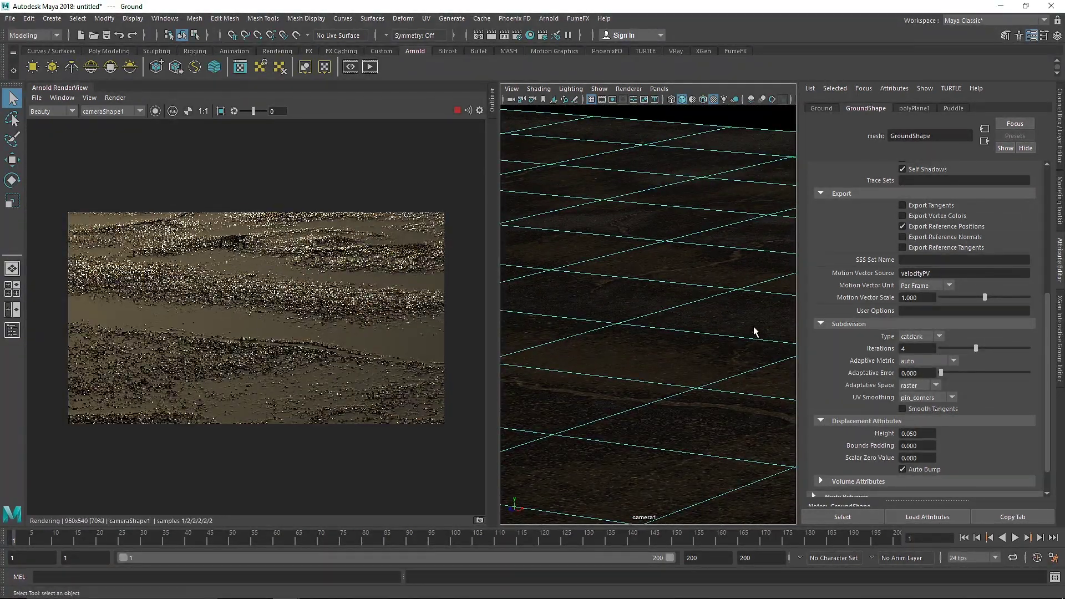
{"action": "left_click", "coordinate": [919, 467]}
{"action": "middle_click_drag", "start_coordinate": [590, 314], "coordinate": [590, 331], "text": "alt"}
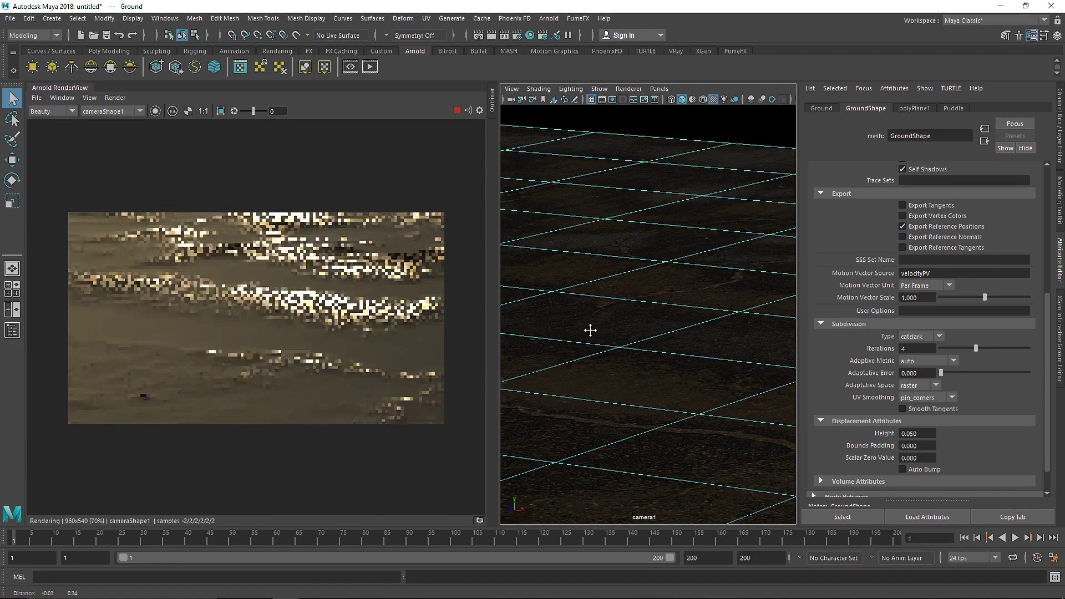
{"action": "mouse_move", "coordinate": [590, 330]}
{"action": "left_mouse_down", "text": "alt"}
{"action": "mouse_move", "coordinate": [618, 335]}
{"action": "mouse_move", "coordinate": [593, 350]}
{"action": "left_mouse_up", "text": "alt"}
{"action": "middle_click_drag", "start_coordinate": [594, 350], "coordinate": [622, 318], "text": "alt"}
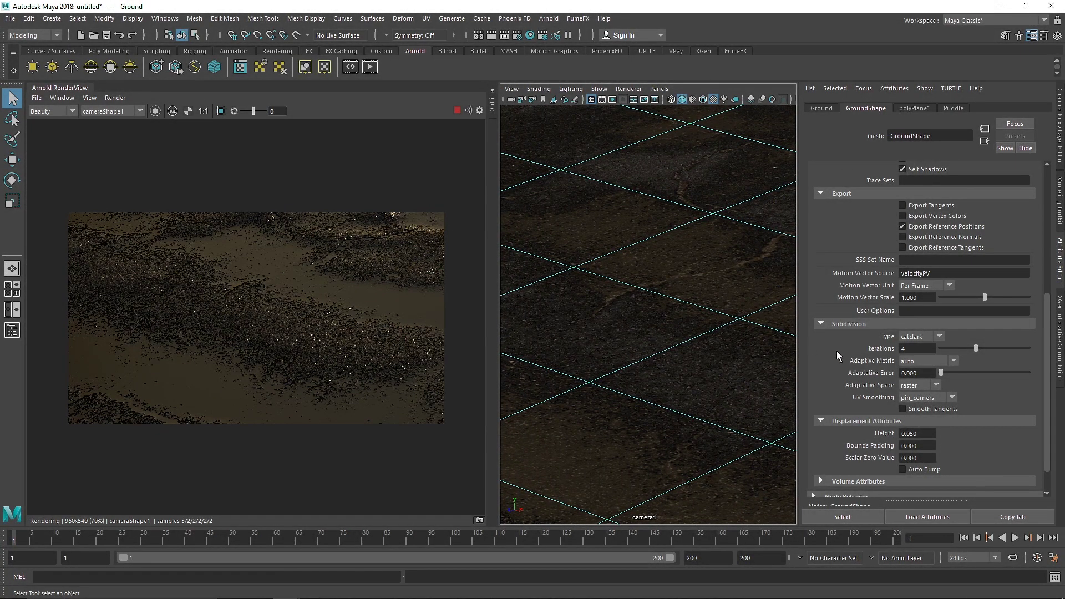
{"action": "left_click_drag", "start_coordinate": [634, 341], "coordinate": [606, 345], "text": "alt"}
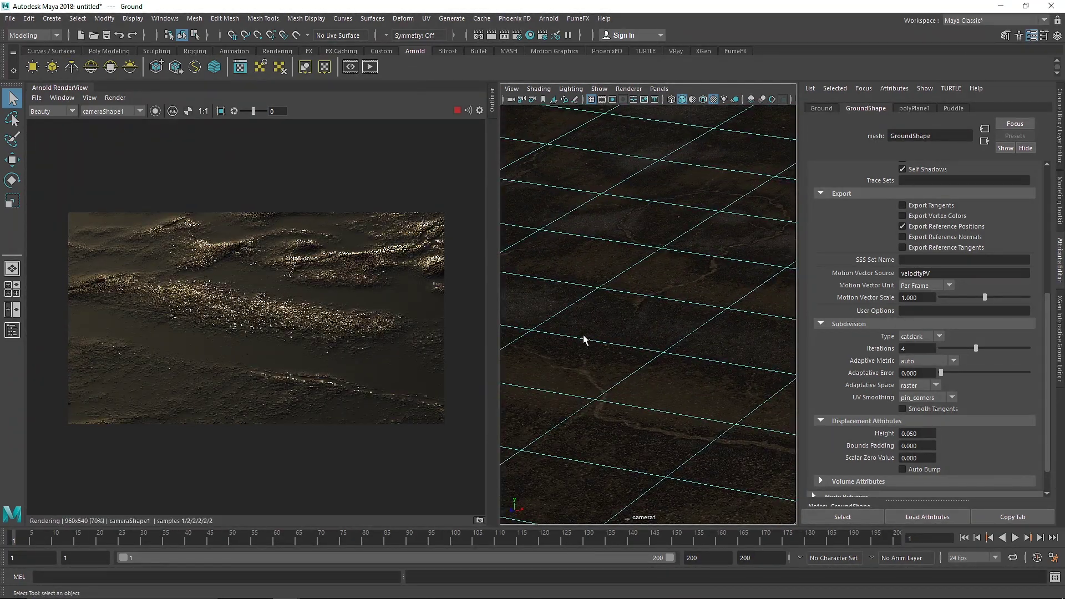
{"action": "left_click", "coordinate": [954, 108]}
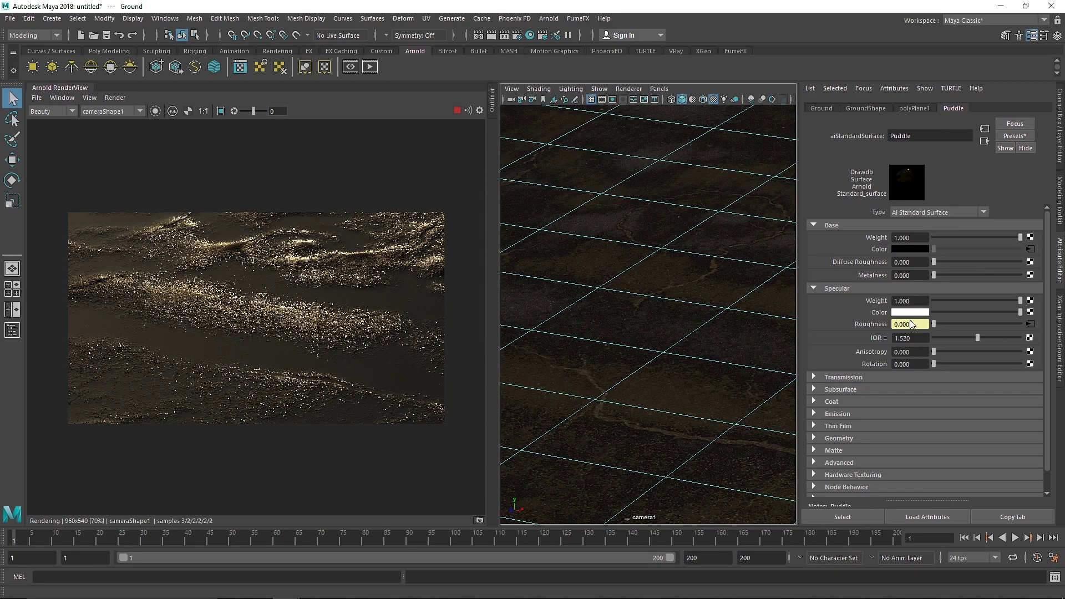
{"action": "left_click", "coordinate": [1030, 324]}
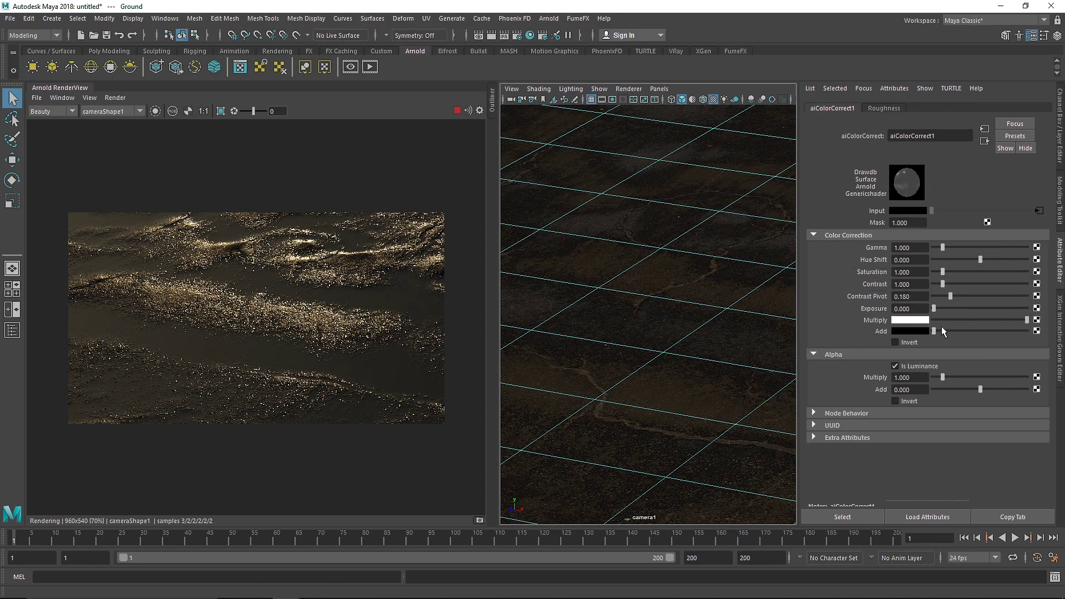
{"action": "left_click", "coordinate": [909, 341]}
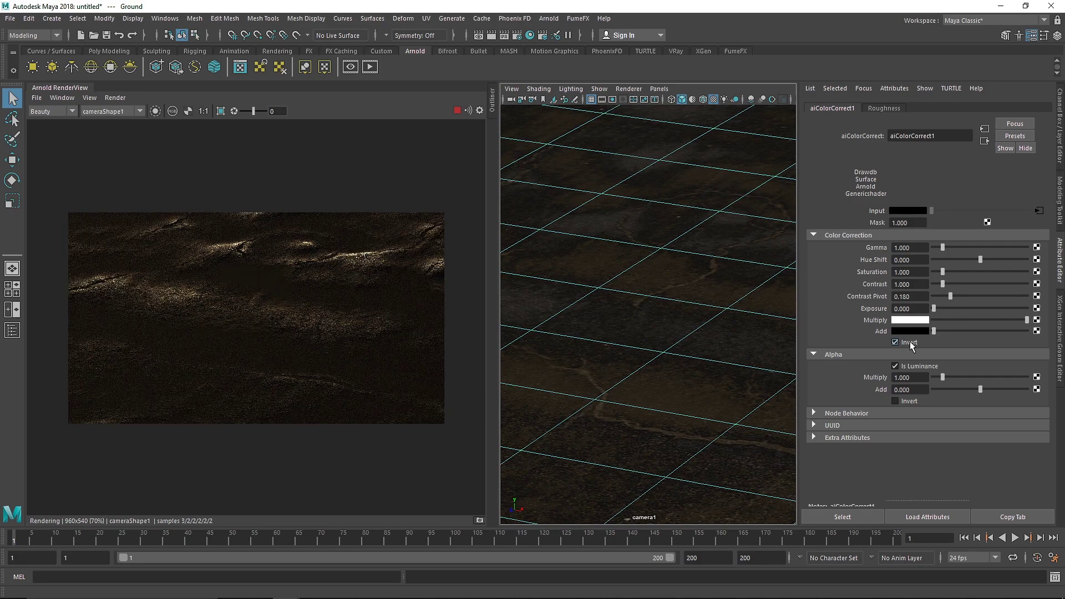
{"action": "left_click", "coordinate": [884, 107]}
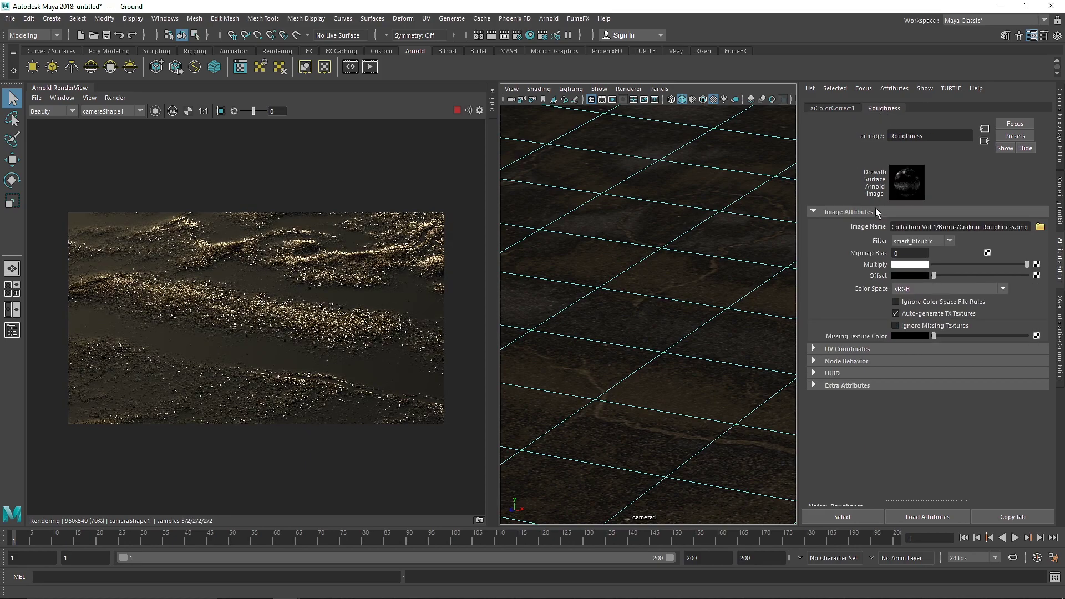
{"action": "left_click", "coordinate": [590, 171]}
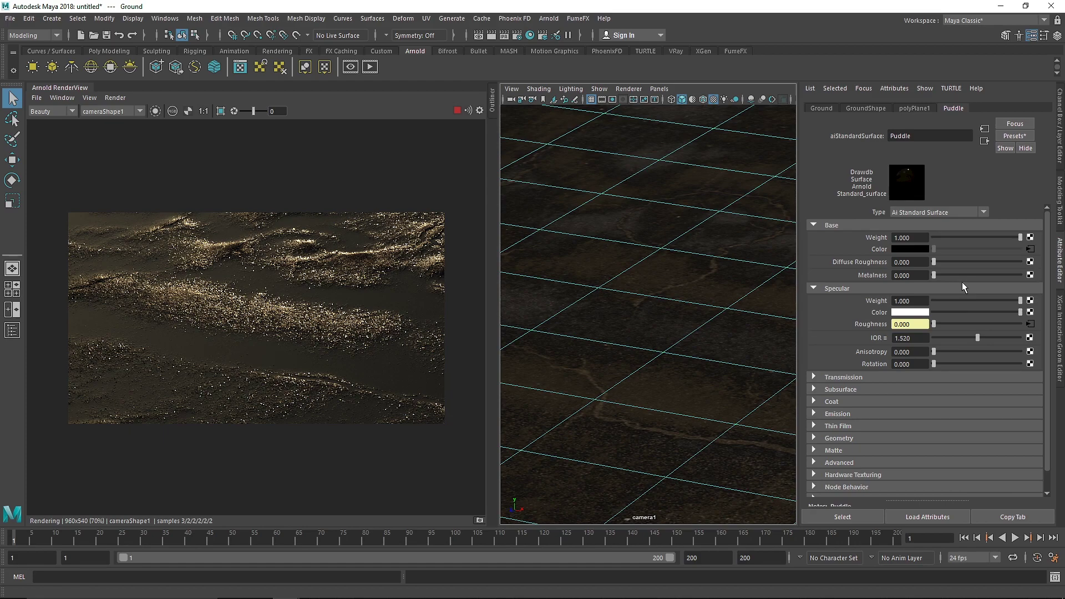
{"action": "left_click_drag", "start_coordinate": [958, 301], "coordinate": [1024, 296]}
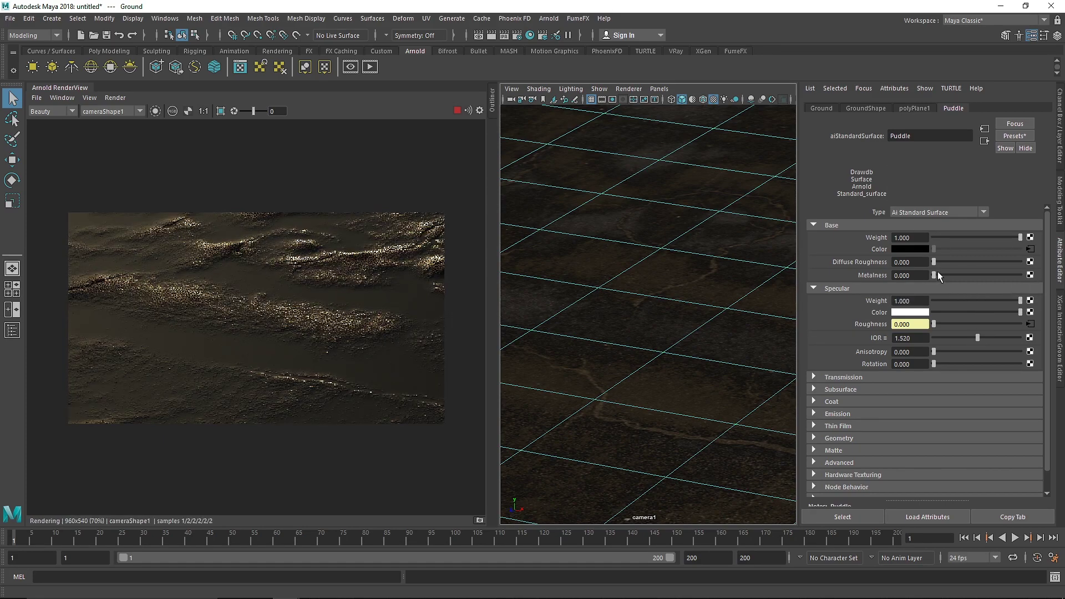
{"action": "left_click_drag", "start_coordinate": [950, 275], "coordinate": [989, 274]}
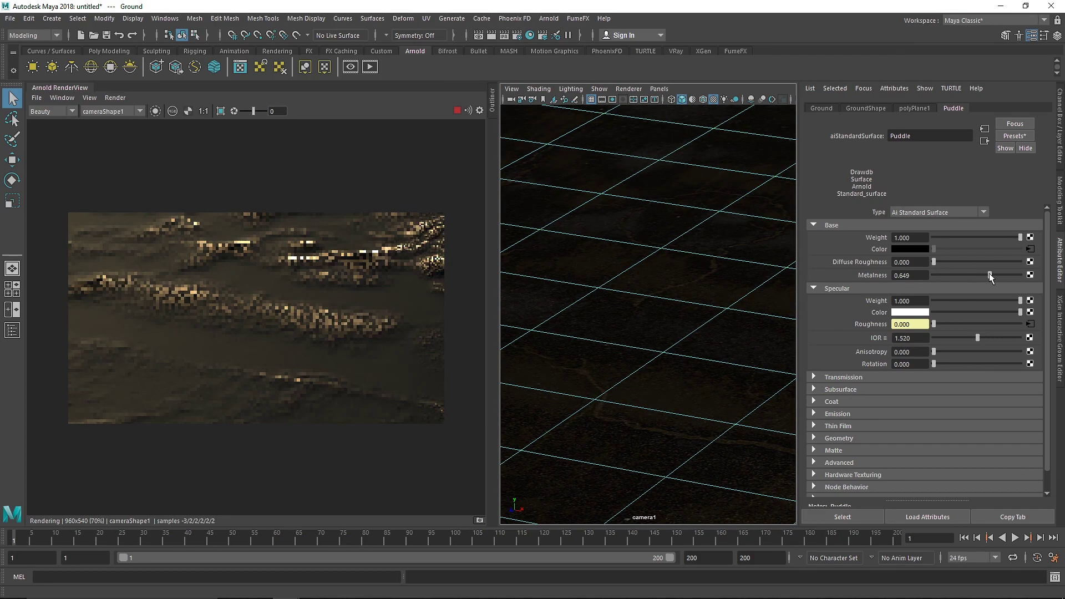
{"action": "key", "text": "ctrl+z"}
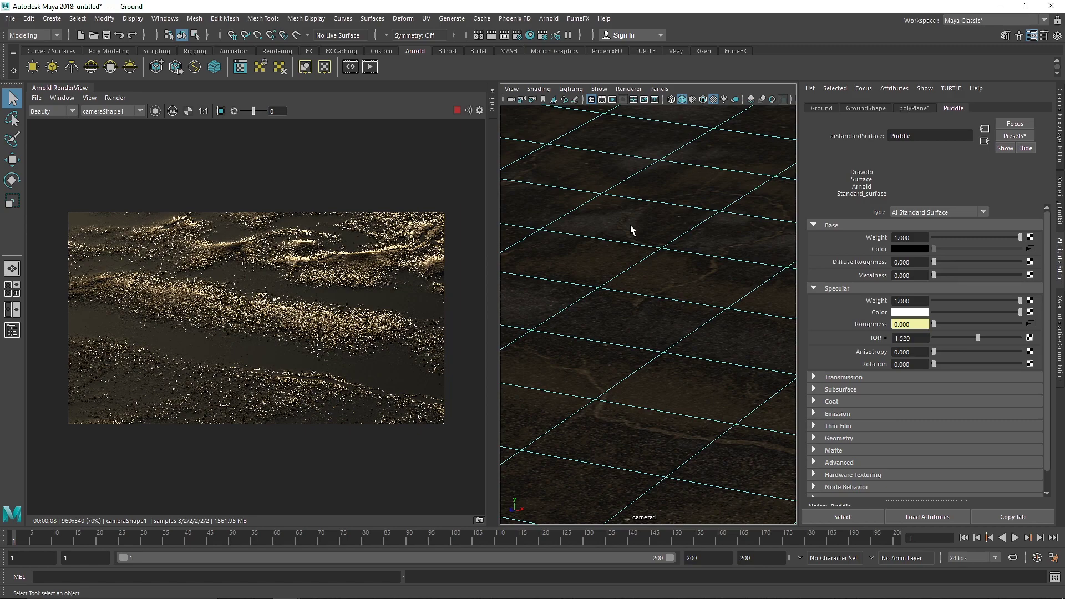
Tumble camera1 down to look more steeply onto the cracked ground
{"action": "left_click_drag", "start_coordinate": [630, 225], "coordinate": [605, 313], "text": "alt"}
{"action": "left_click_drag", "start_coordinate": [592, 315], "coordinate": [684, 281], "text": "alt"}
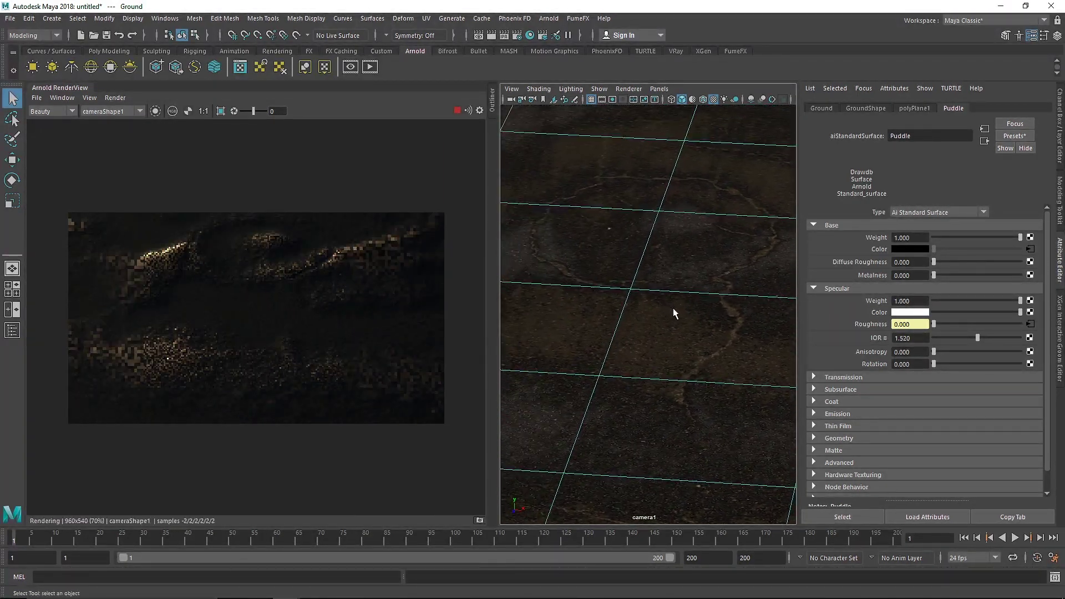